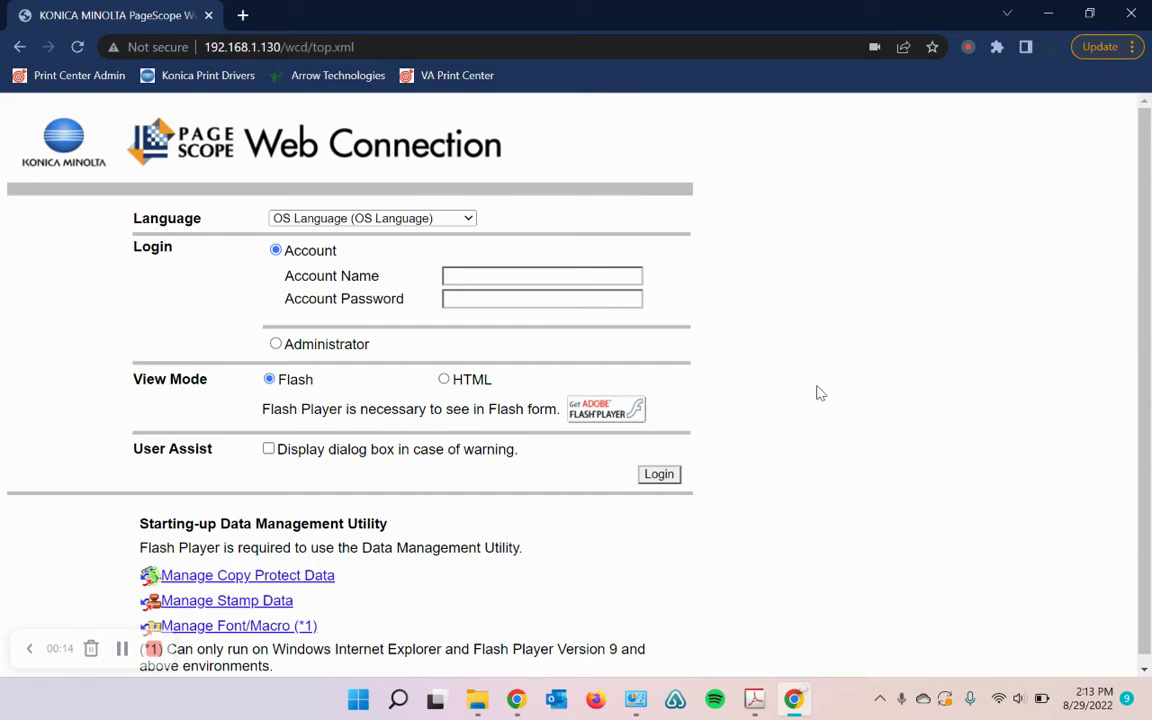
Step: Read the IP address guide PDF, then minimize Acrobat to bring back the 192.168.1.130 login page
{"action": "key", "text": "alt+Tab"}
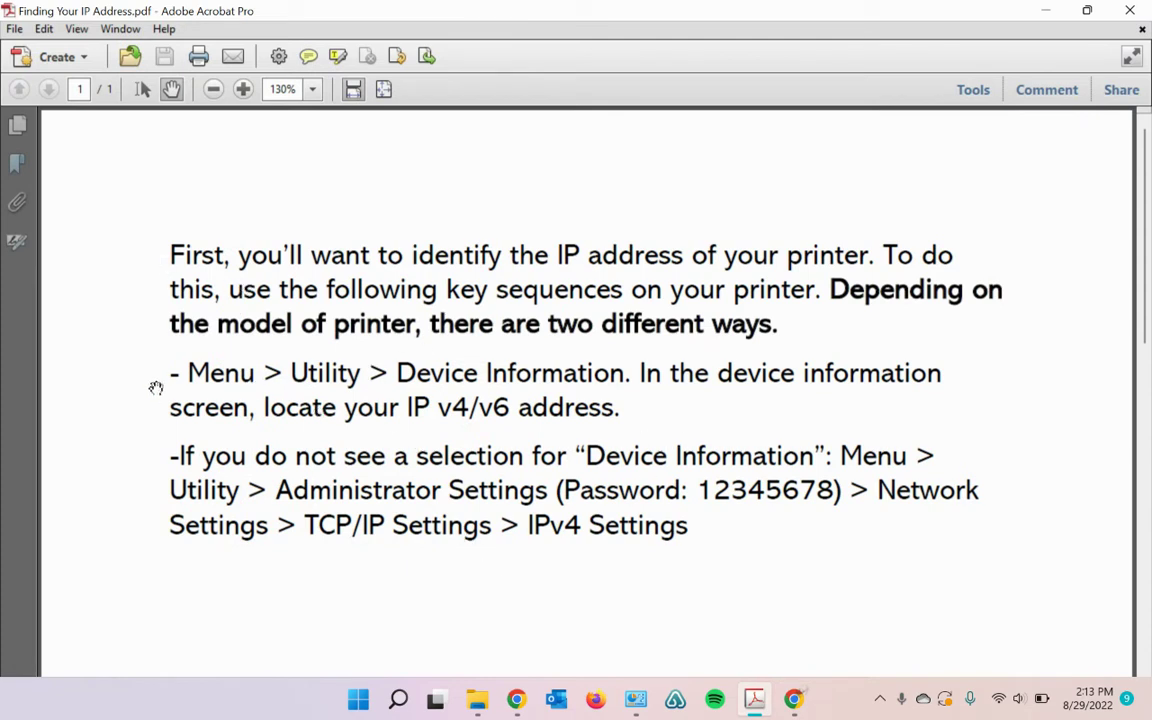
{"action": "scroll", "coordinate": [159, 373], "scroll_direction": "down", "scroll_amount": 1}
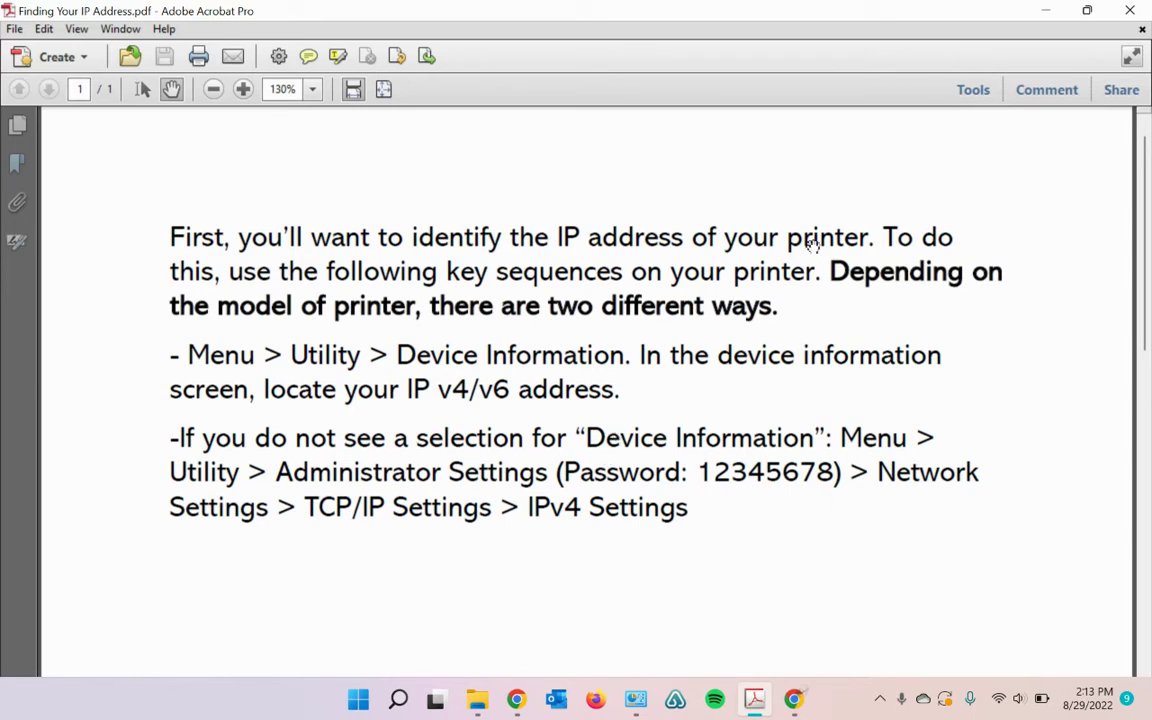
{"action": "left_click", "coordinate": [1046, 10]}
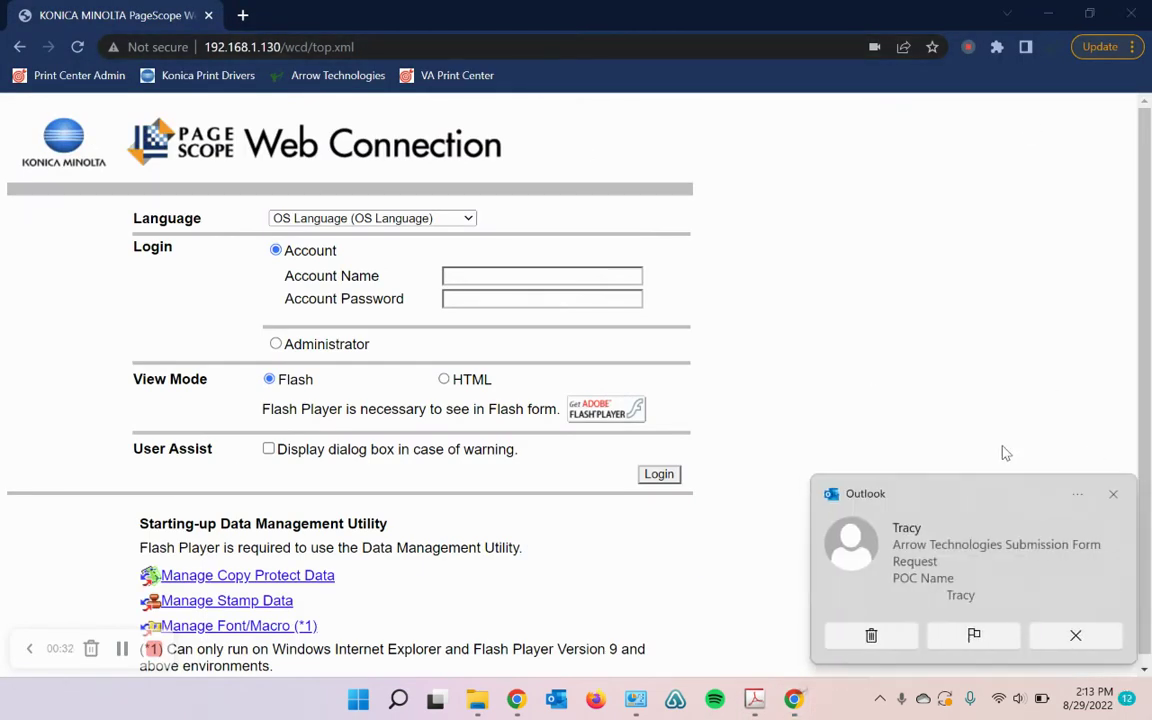
{"action": "left_click", "coordinate": [1113, 494]}
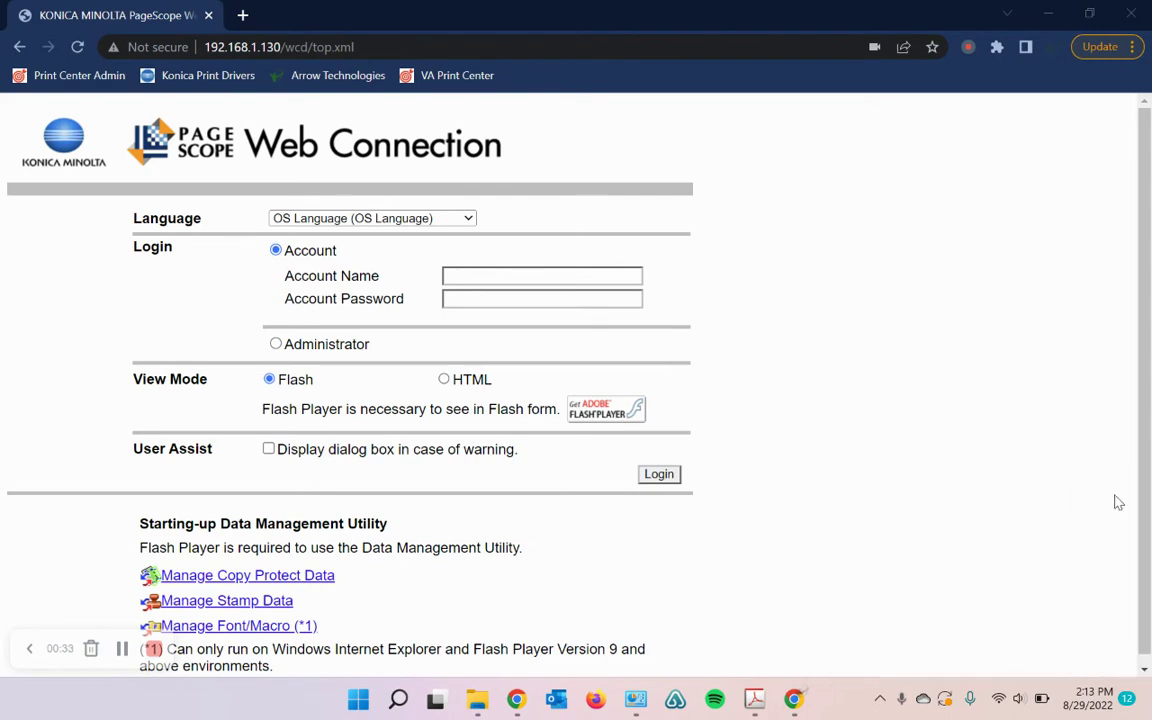
{"action": "double_click", "coordinate": [407, 48]}
{"action": "key", "text": "BackSpace"}
{"action": "key", "text": "BackSpace"}
{"action": "key", "text": "BackSpace"}
{"action": "key", "text": "BackSpace"}
{"action": "key", "text": "BackSpace"}
{"action": "key", "text": "BackSpace"}
{"action": "key", "text": "BackSpace"}
{"action": "key", "text": "BackSpace"}
{"action": "key", "text": "BackSpace"}
{"action": "key", "text": "BackSpace"}
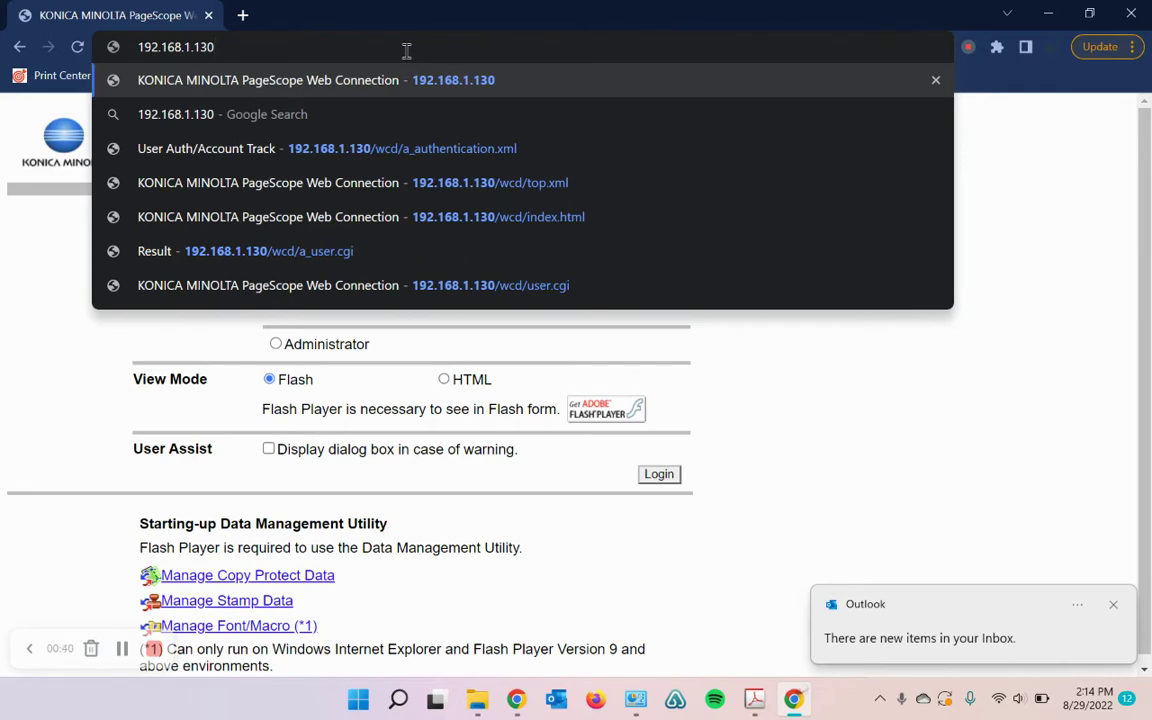
{"action": "key", "text": "Return"}
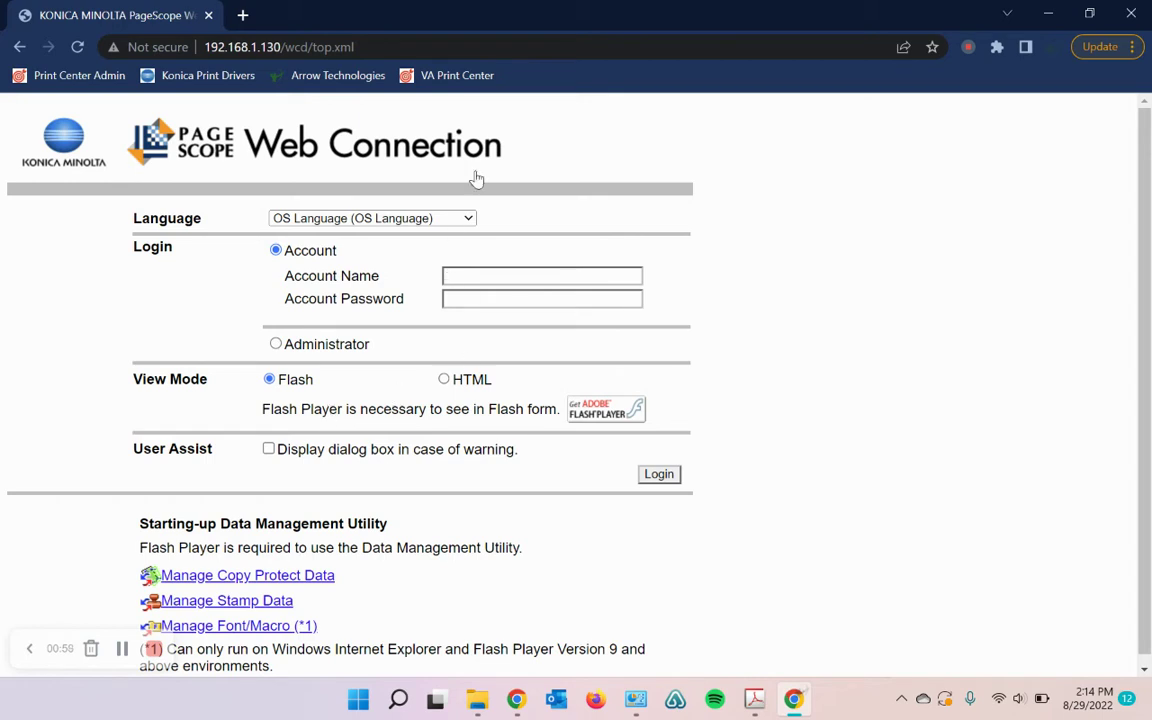
Step: Log in to the bizhub C360 Web Connection as Administrator with the admin password
{"action": "left_click", "coordinate": [276, 344]}
{"action": "left_click", "coordinate": [659, 474]}
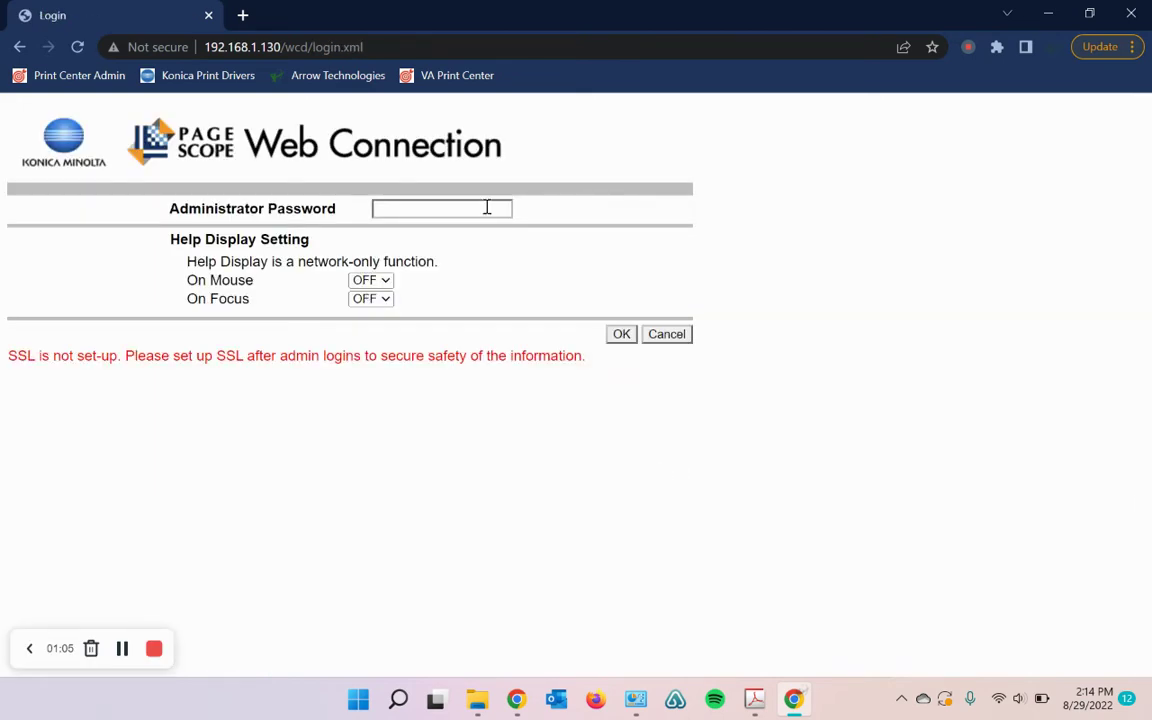
{"action": "left_click", "coordinate": [483, 207]}
{"action": "type", "text": "1234"}
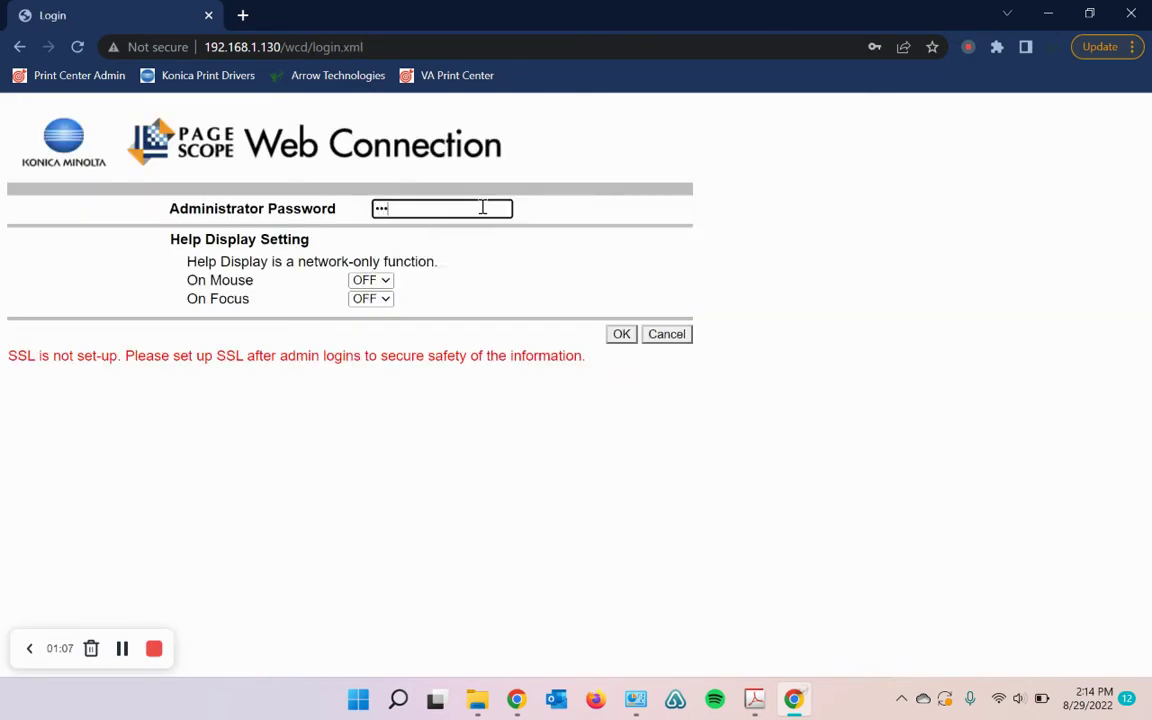
{"action": "left_click", "coordinate": [621, 334]}
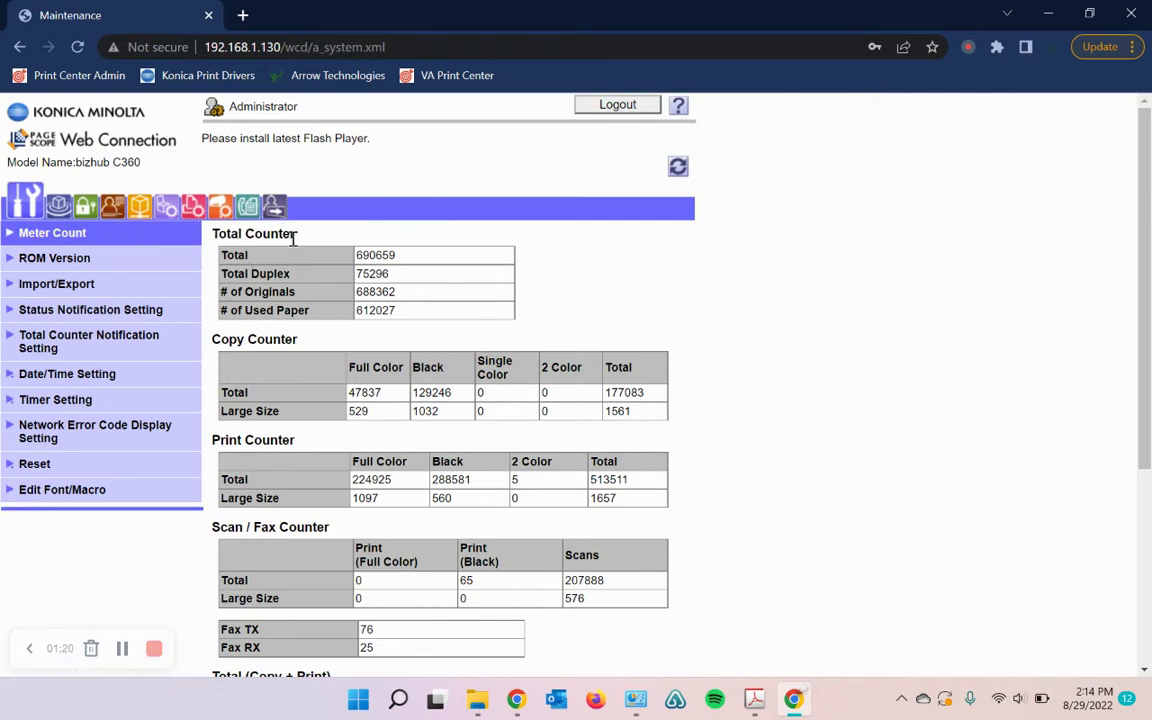
Step: Open User Auth/Account Track general settings and keep Account Track set to ON
{"action": "left_click", "coordinate": [113, 209]}
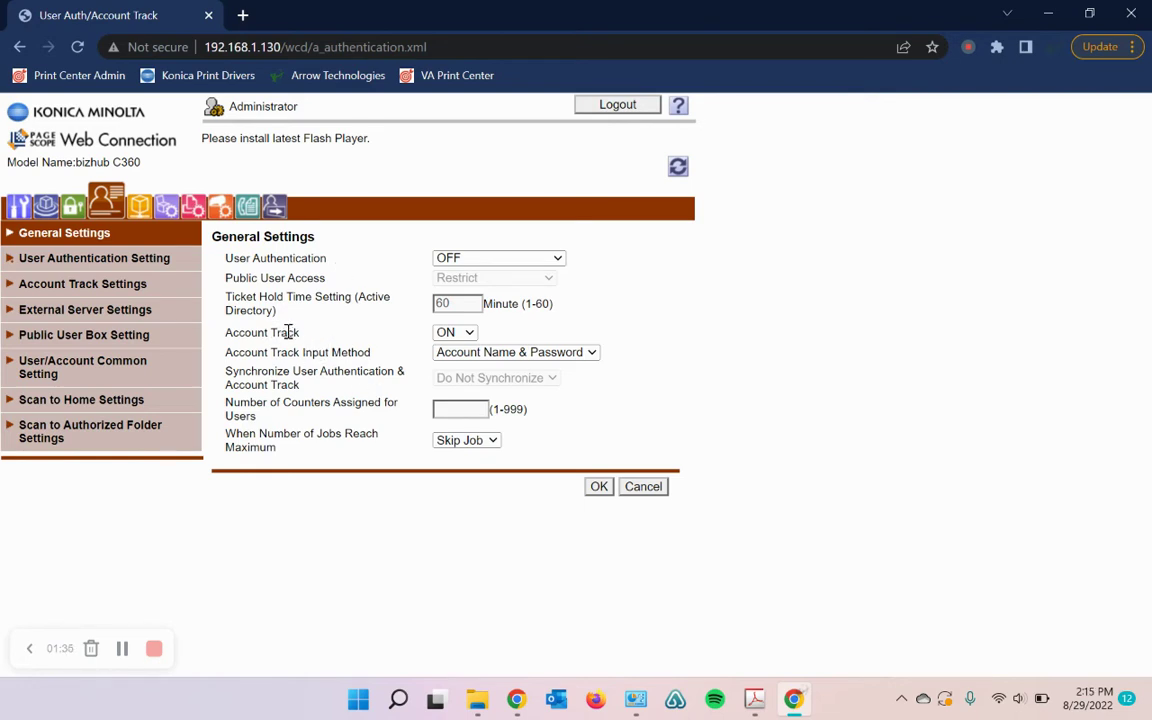
{"action": "left_click", "coordinate": [470, 333]}
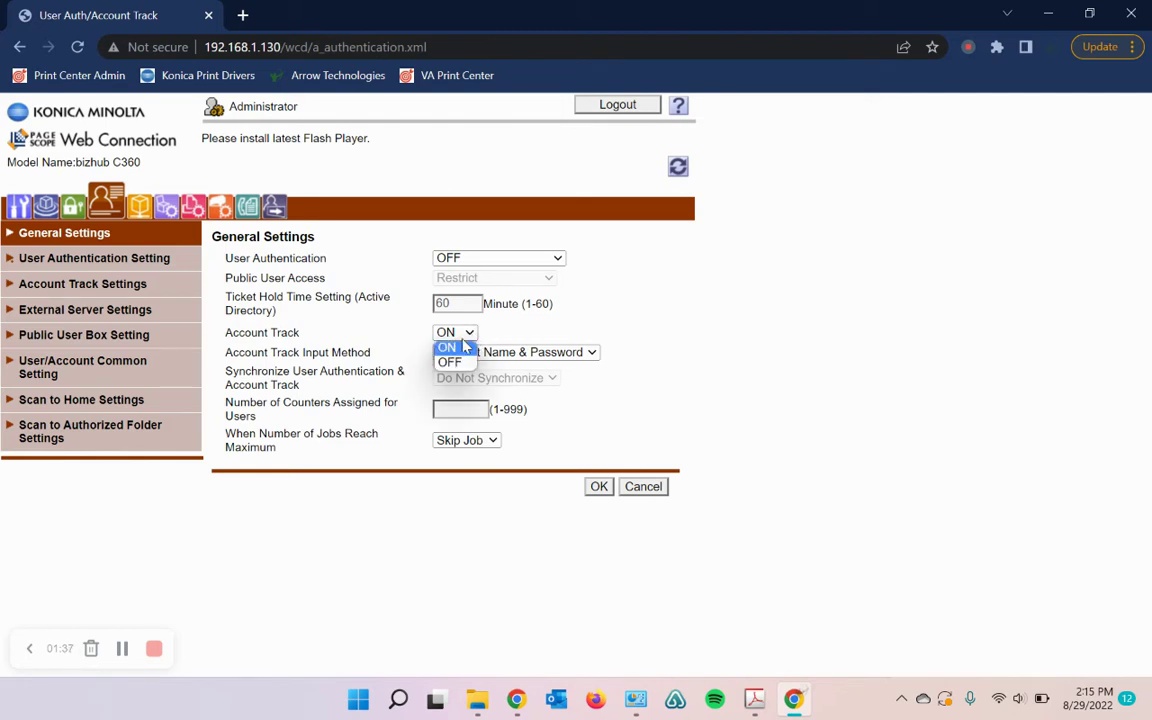
{"action": "left_click", "coordinate": [477, 347]}
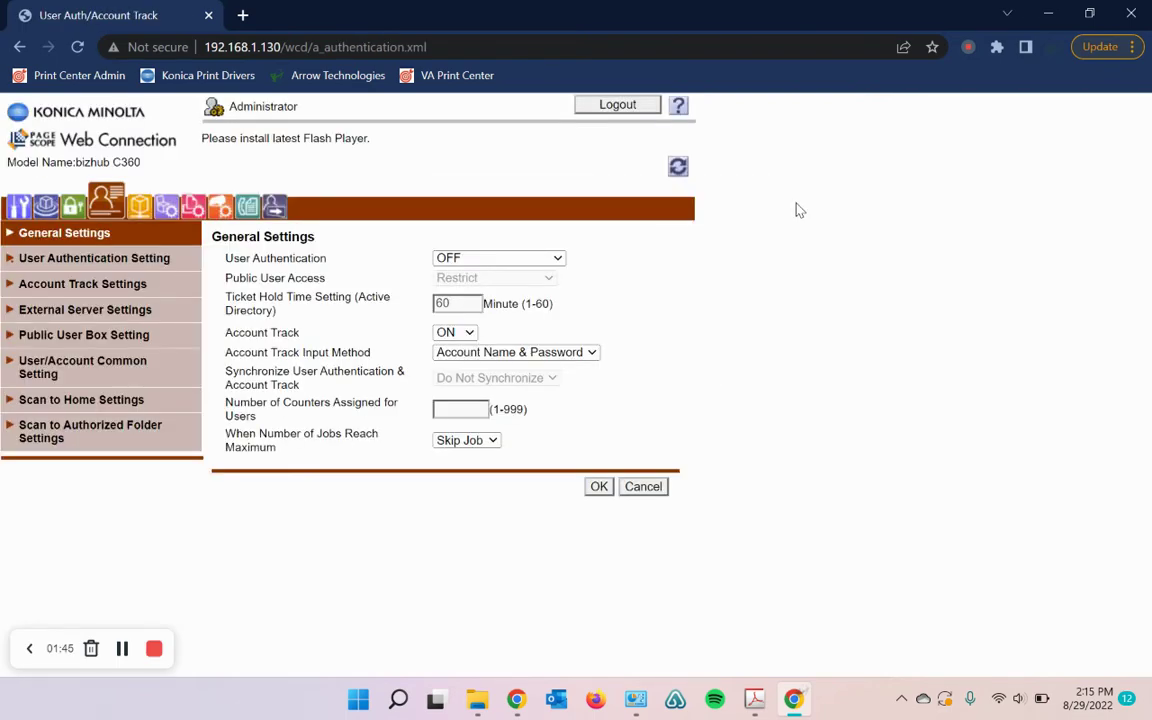
Step: Start a new Account Track registration with account name 'Office'
{"action": "left_click", "coordinate": [127, 286]}
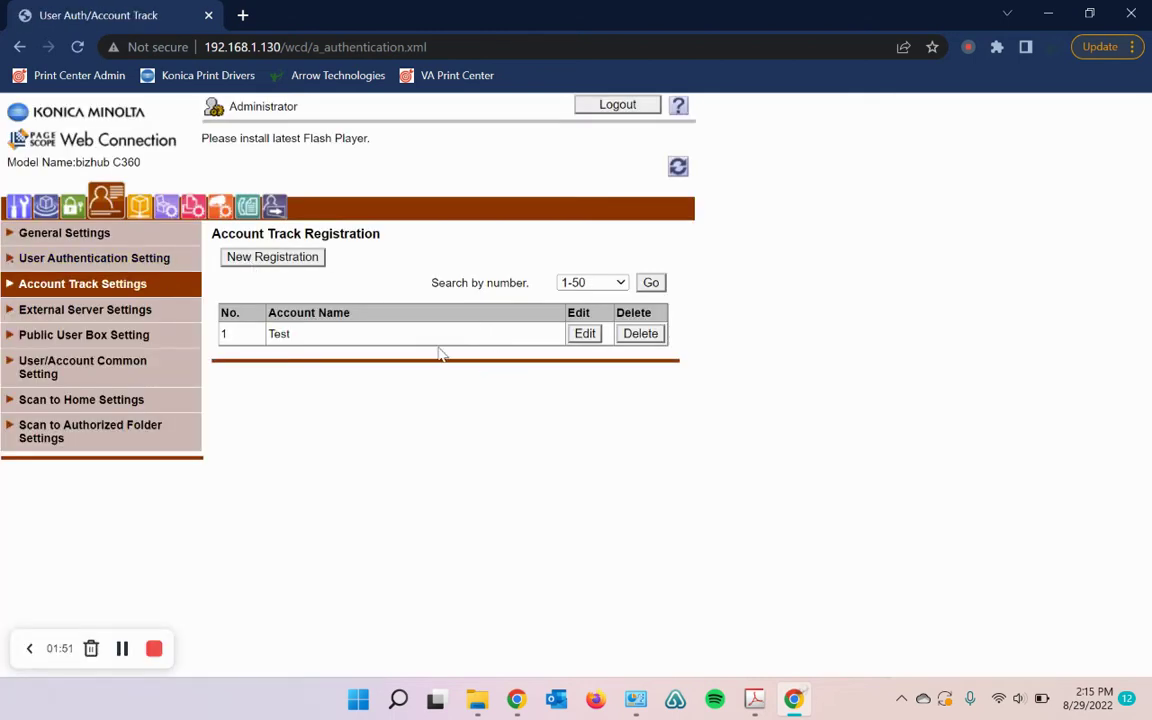
{"action": "left_click", "coordinate": [272, 257]}
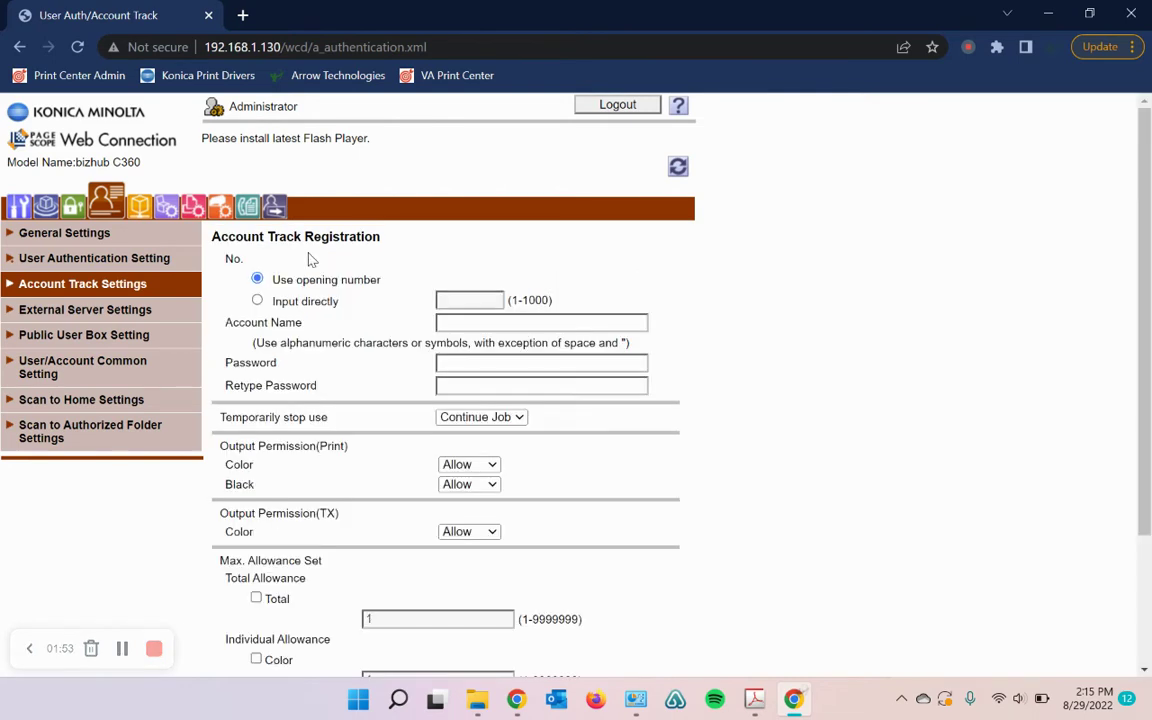
{"action": "left_click", "coordinate": [503, 326]}
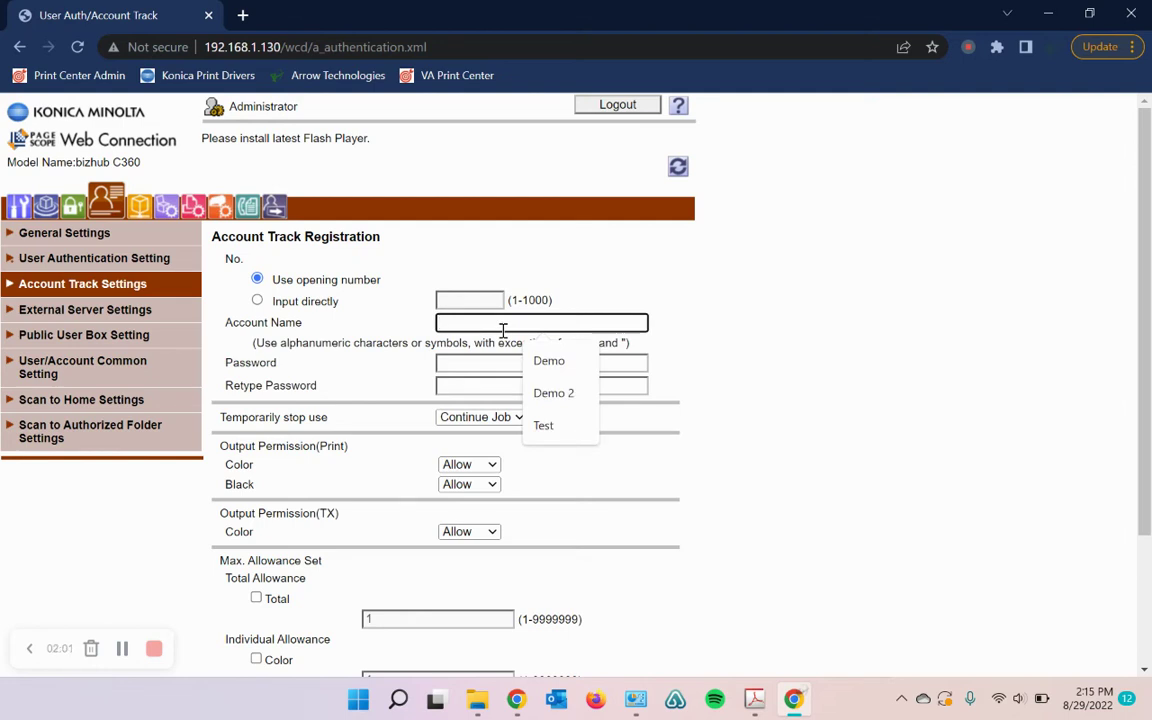
{"action": "type", "text": "Office"}
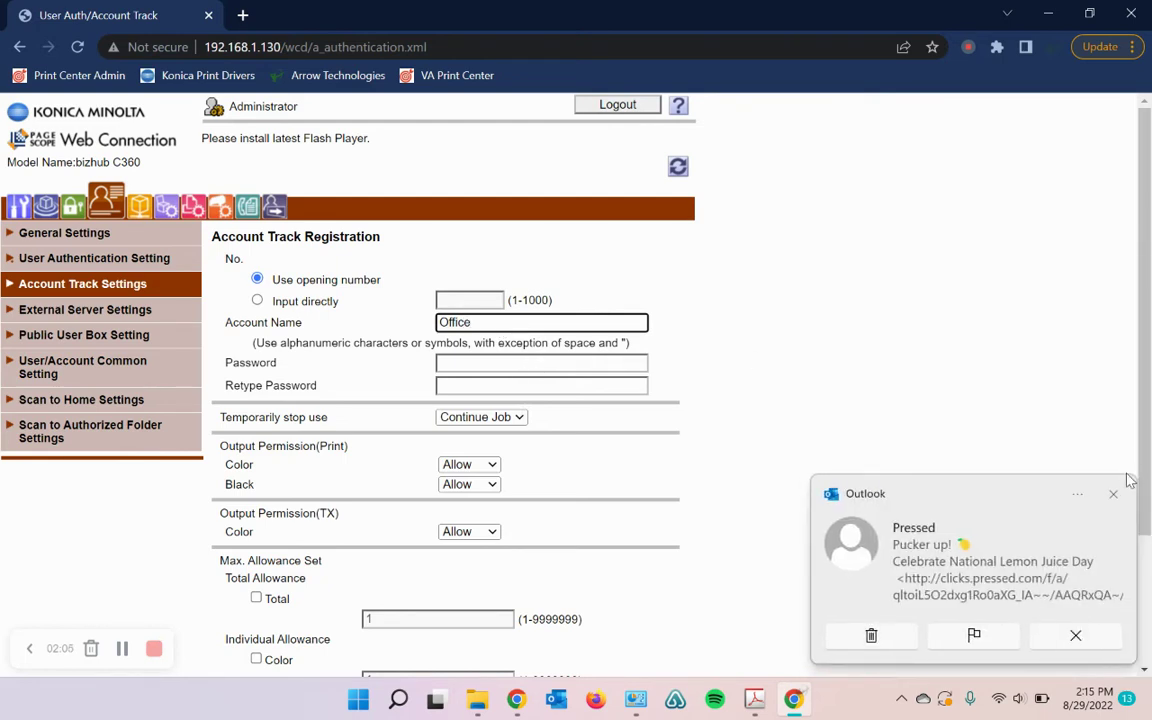
Step: Dismiss the mail notification and enter the Office account password
{"action": "left_click", "coordinate": [1113, 494]}
{"action": "left_click", "coordinate": [541, 363]}
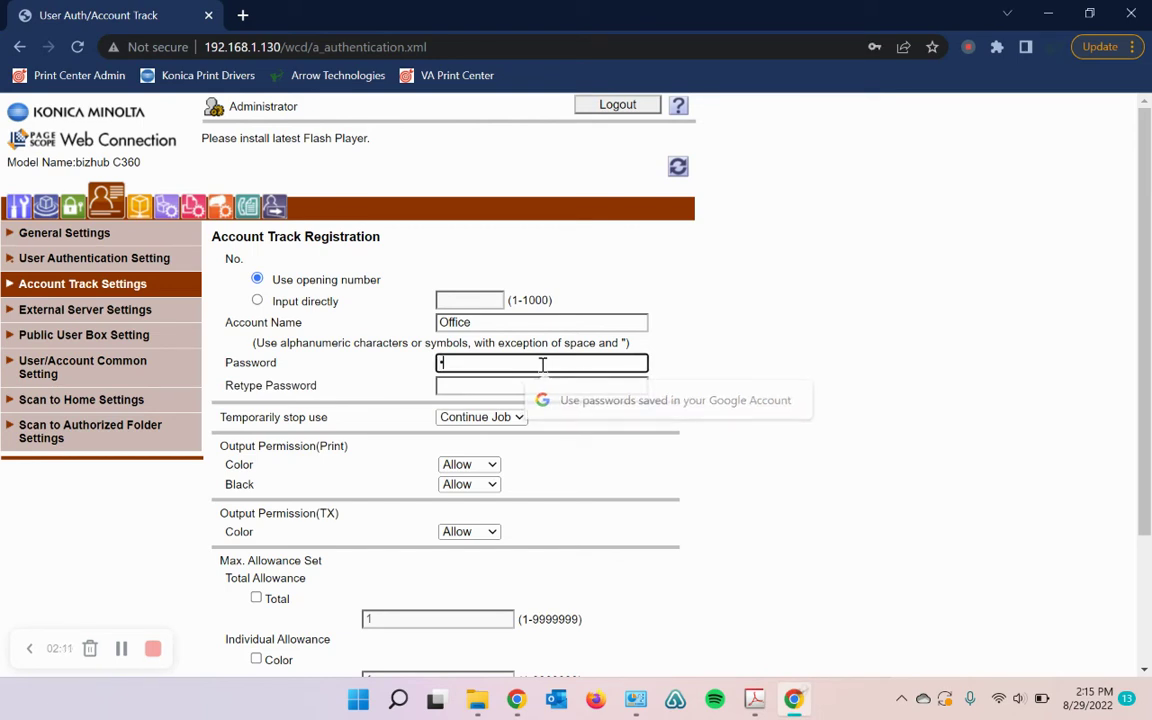
{"action": "type", "text": "******"}
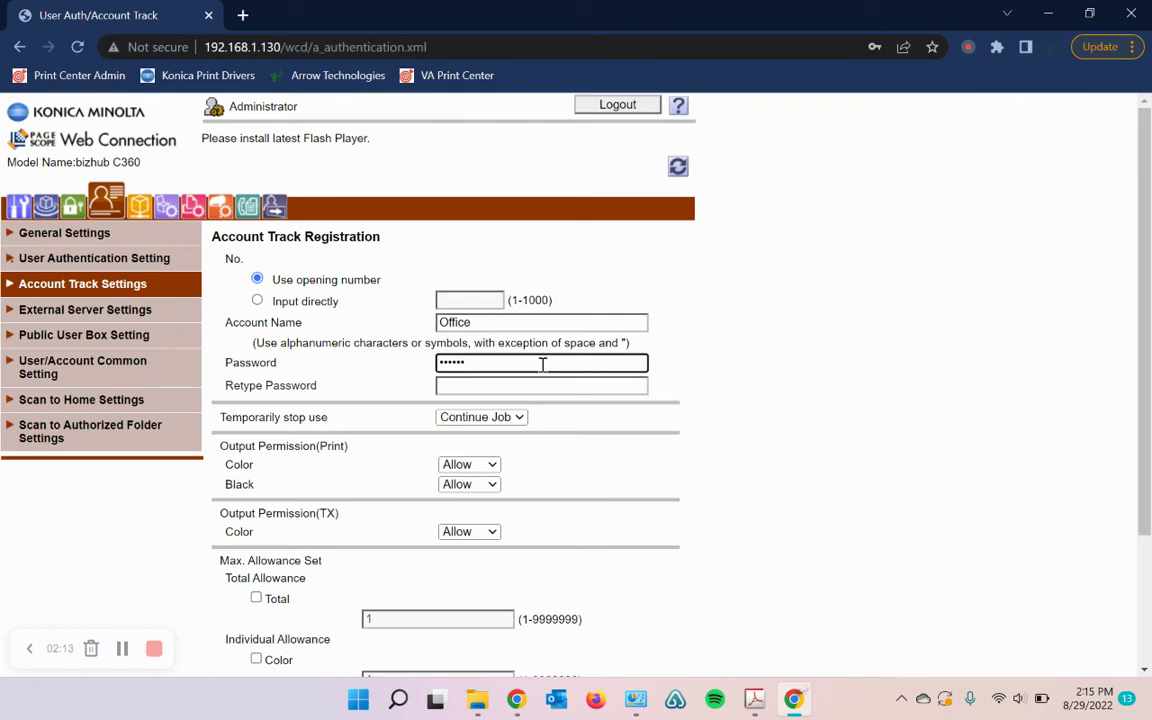
{"action": "left_click", "coordinate": [535, 387]}
Step: Retype the account password and leave colour printing allowed
{"action": "type", "text": "******"}
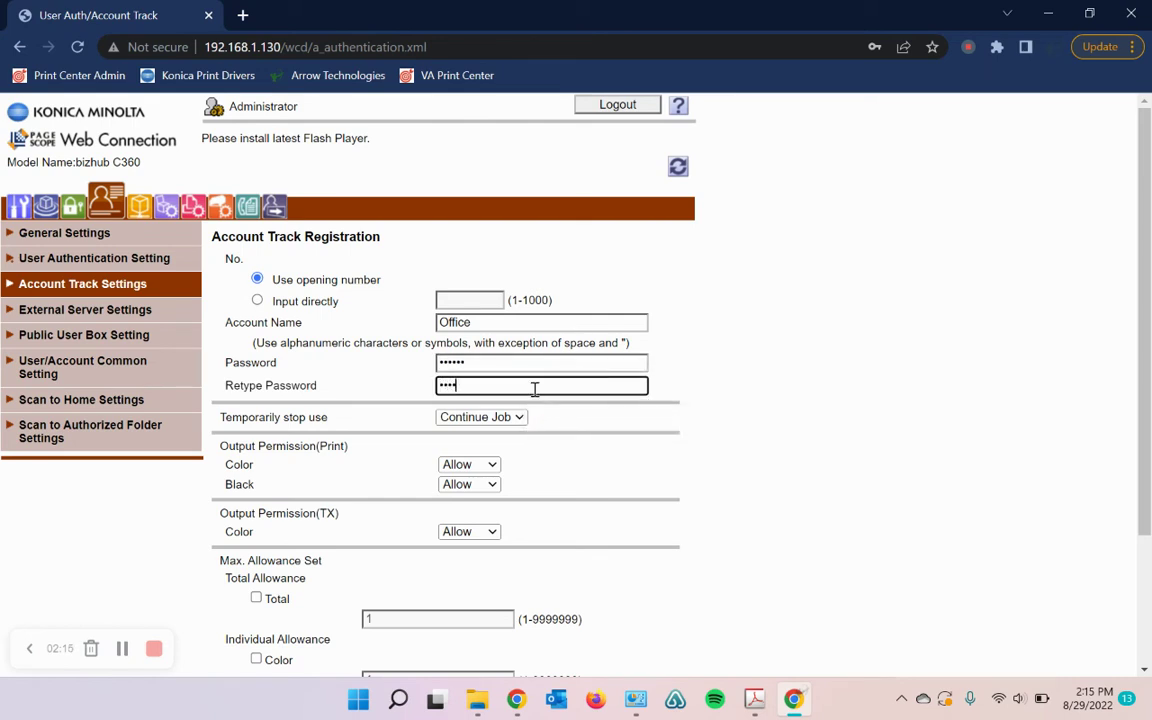
{"action": "scroll", "coordinate": [543, 417], "scroll_direction": "down", "scroll_amount": 3}
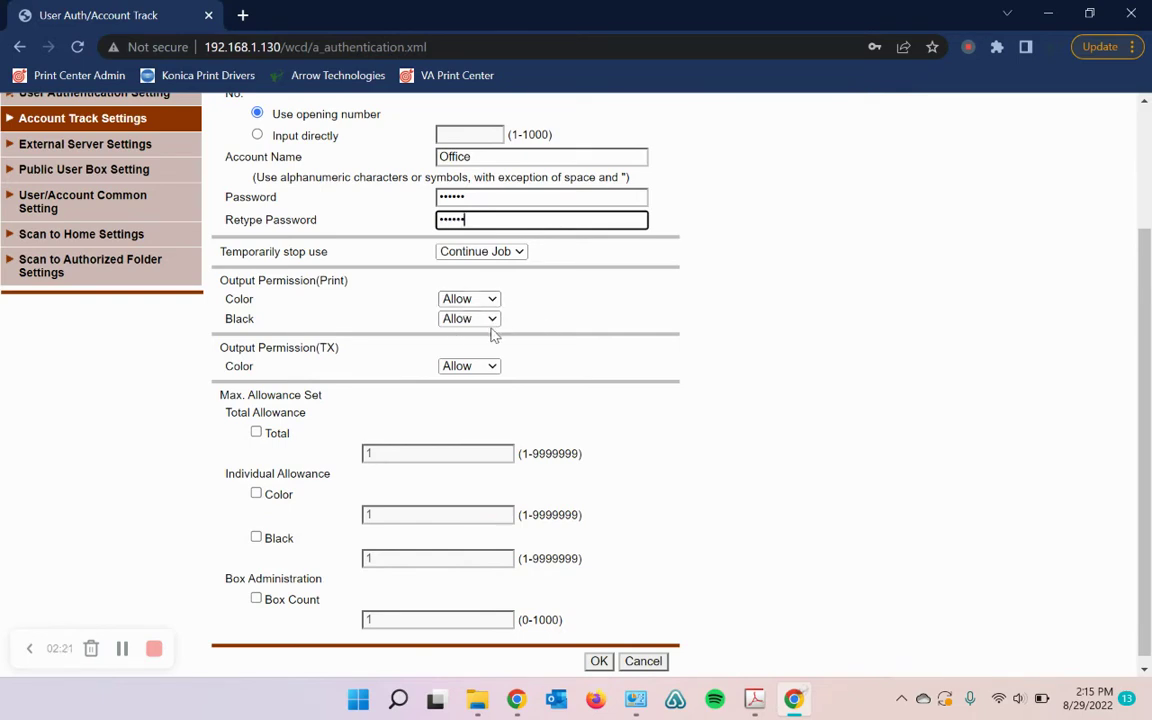
{"action": "left_click", "coordinate": [494, 302]}
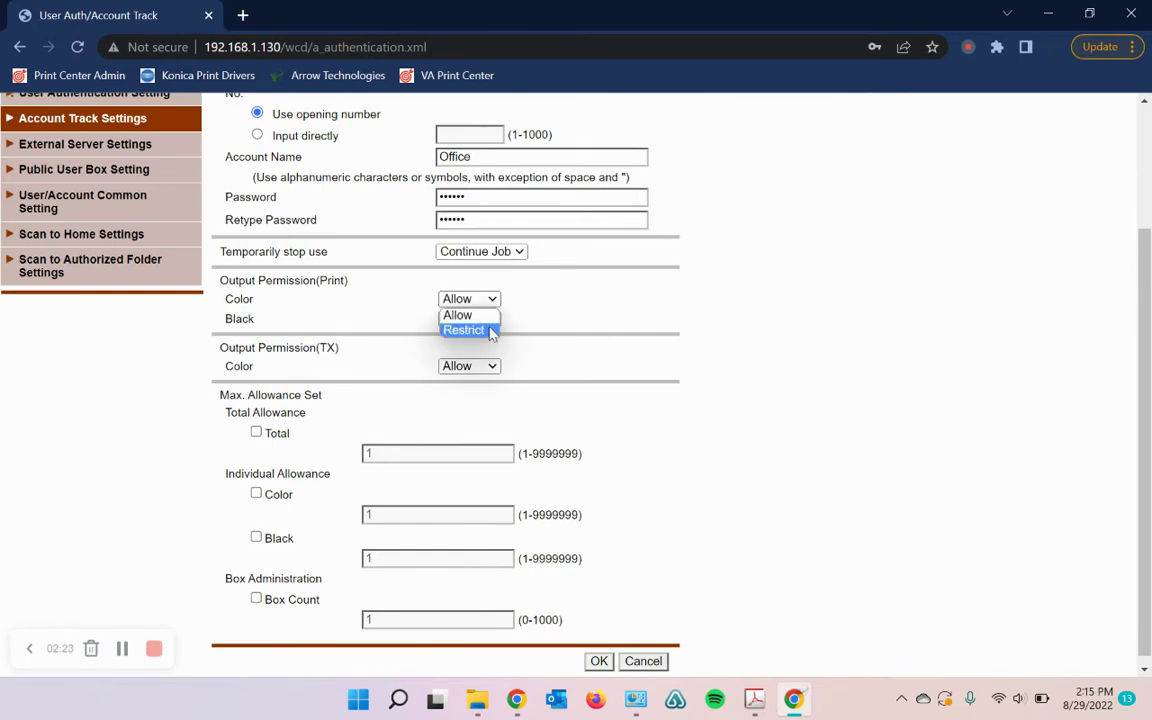
{"action": "left_click", "coordinate": [489, 329]}
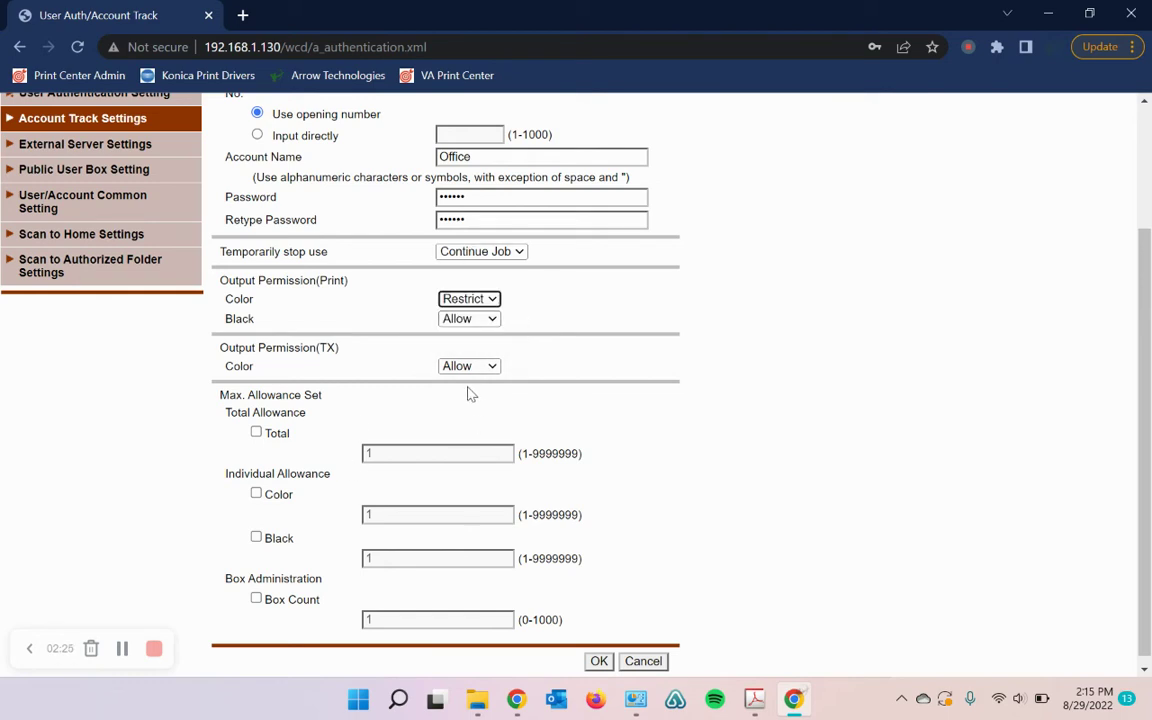
{"action": "left_click", "coordinate": [492, 301]}
{"action": "left_click", "coordinate": [493, 316]}
Step: Try a 25000 Total allowance, then clear it and turn the Total limit off
{"action": "scroll", "coordinate": [327, 404], "scroll_direction": "down", "scroll_amount": 1}
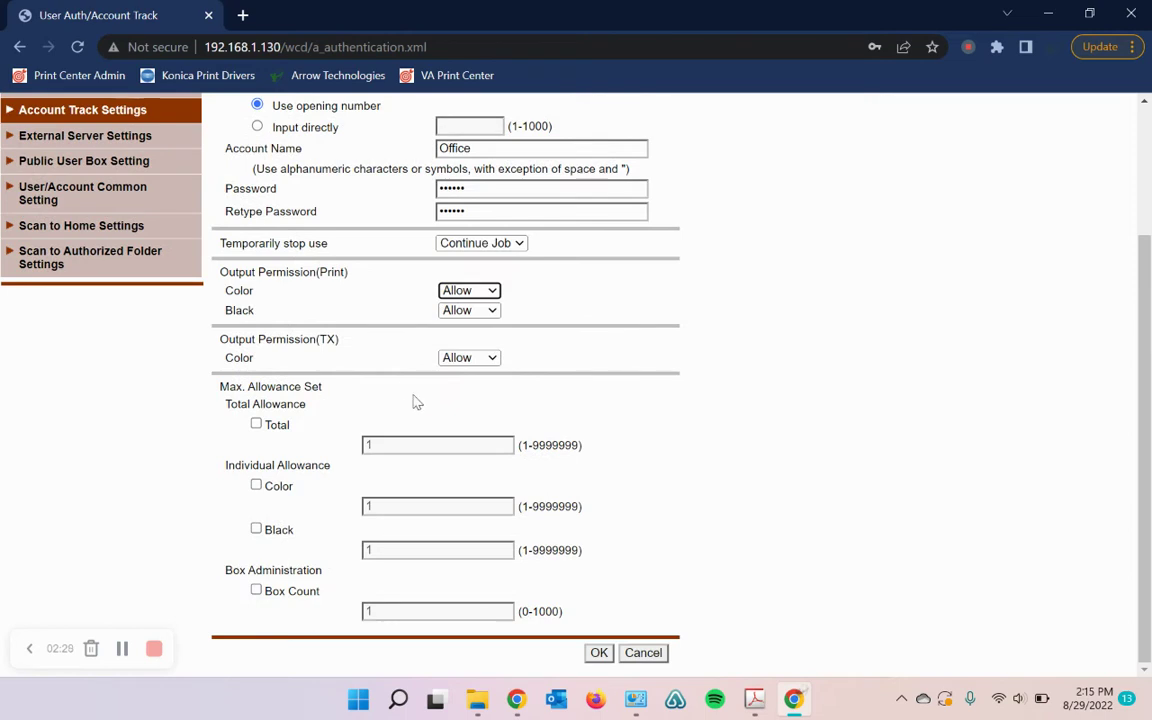
{"action": "left_click", "coordinate": [256, 424]}
{"action": "left_click", "coordinate": [392, 445]}
{"action": "key", "text": "BackSpace"}
{"action": "type", "text": "25000"}
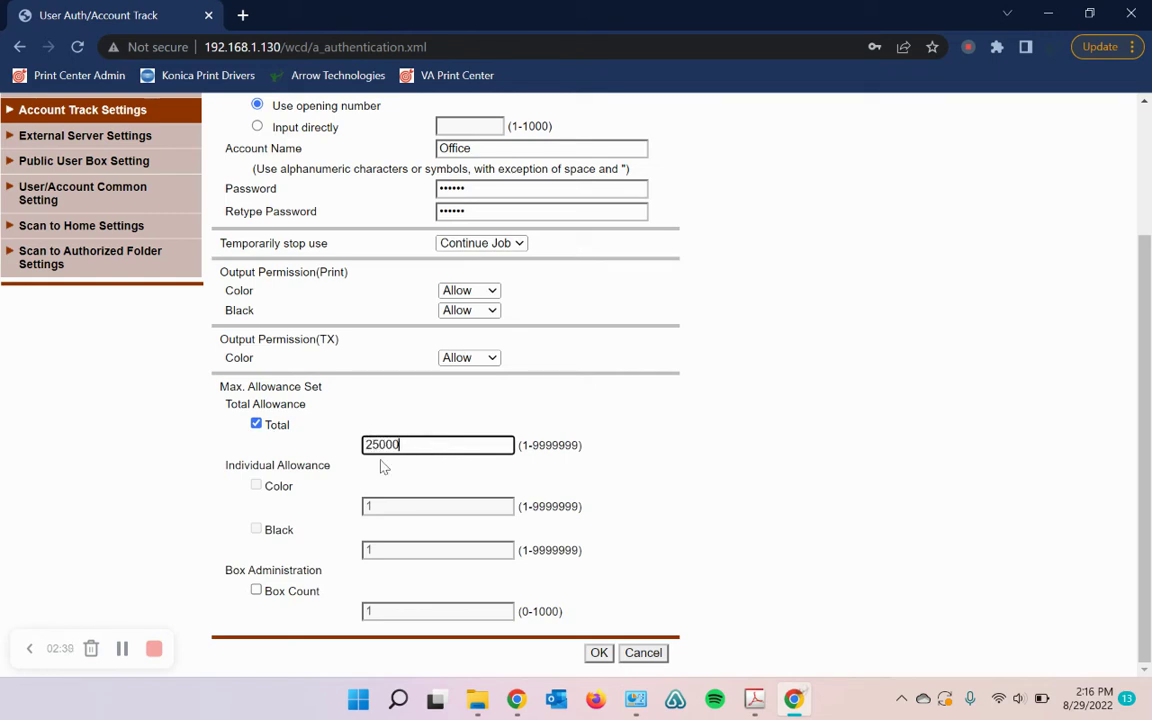
{"action": "left_click_drag", "start_coordinate": [440, 444], "coordinate": [332, 437]}
{"action": "key", "text": "BackSpace"}
{"action": "left_click", "coordinate": [256, 425]}
Step: Enable separate Color and Black allowances of 2500 and 10000 pages
{"action": "left_click", "coordinate": [256, 485]}
{"action": "left_click", "coordinate": [256, 530]}
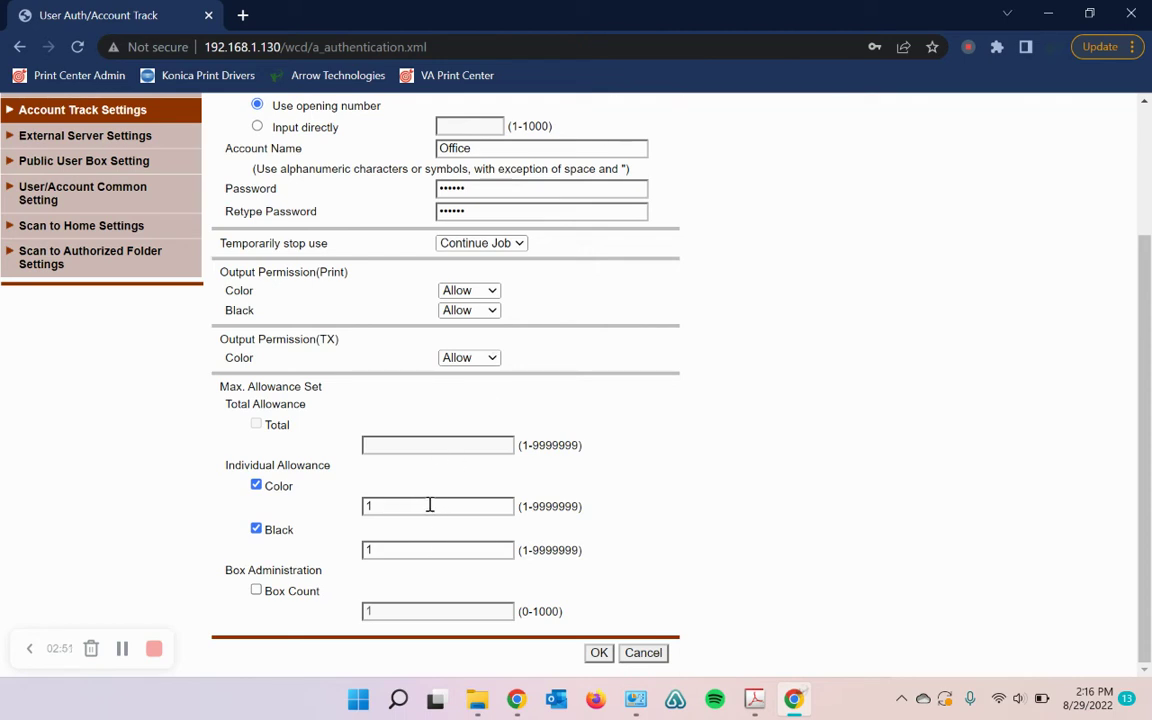
{"action": "double_click", "coordinate": [429, 505]}
{"action": "key", "text": "BackSpace"}
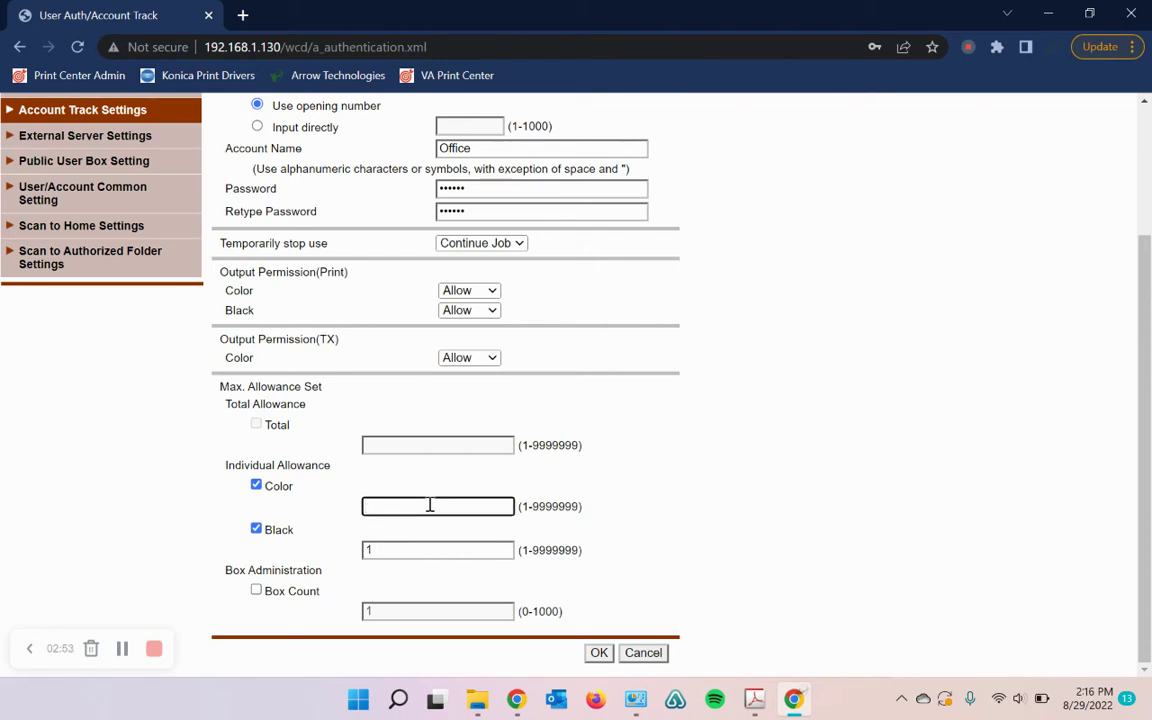
{"action": "type", "text": "2"}
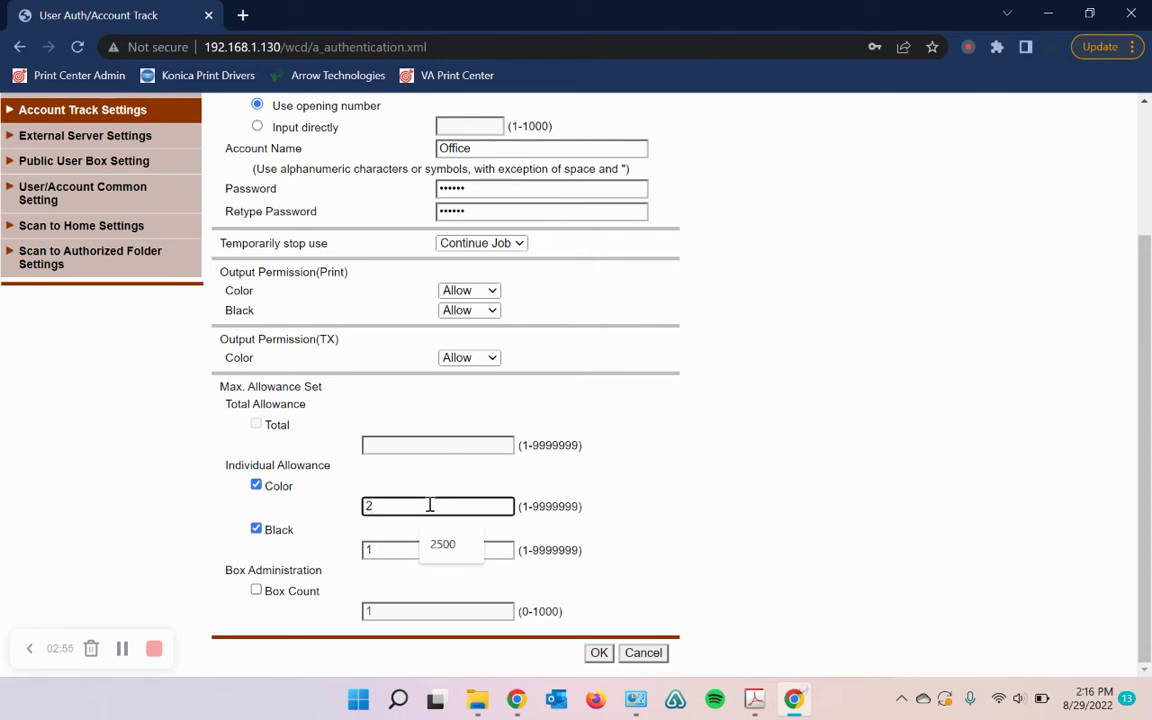
{"action": "type", "text": "500"}
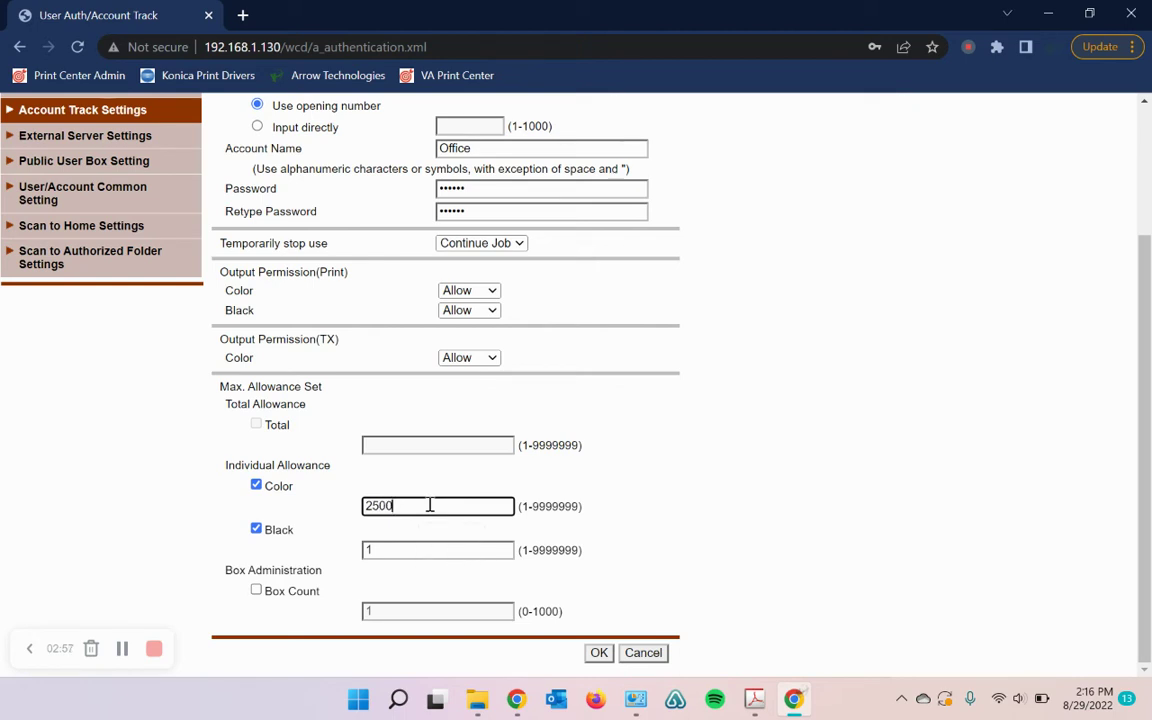
{"action": "double_click", "coordinate": [433, 550]}
{"action": "key", "text": "BackSpace"}
{"action": "type", "text": "10000"}
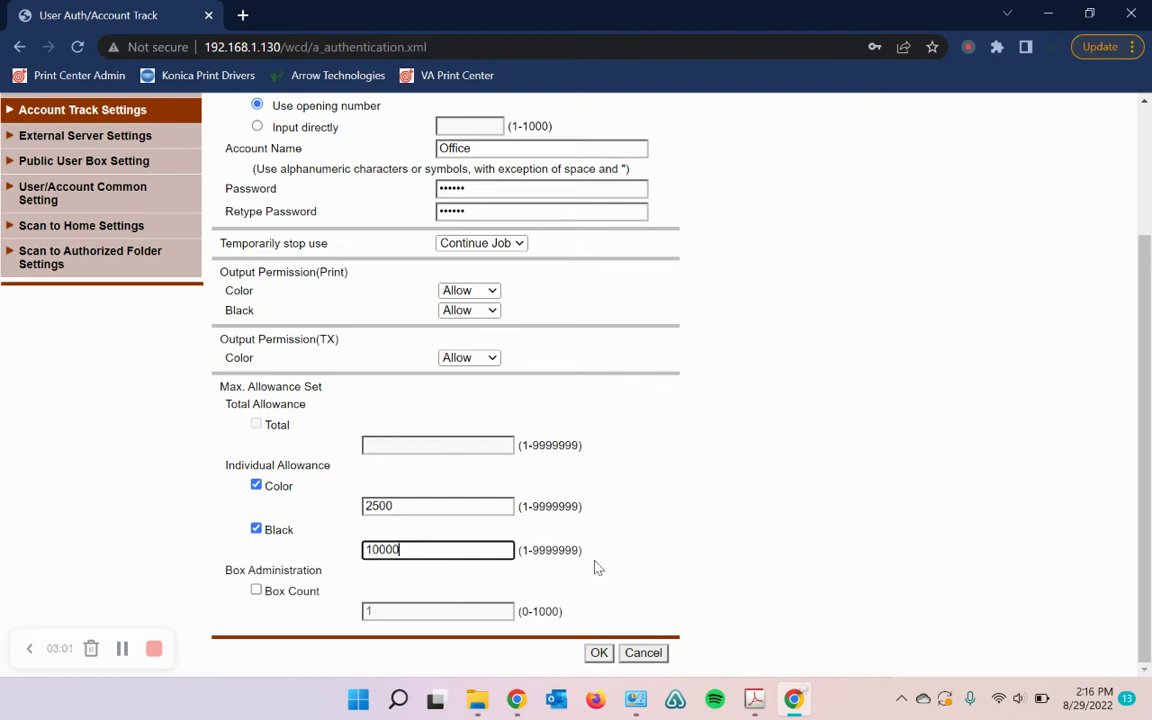
Step: Check the 'Office' account name on the registration form
{"action": "scroll", "coordinate": [596, 567], "scroll_direction": "up", "scroll_amount": 3}
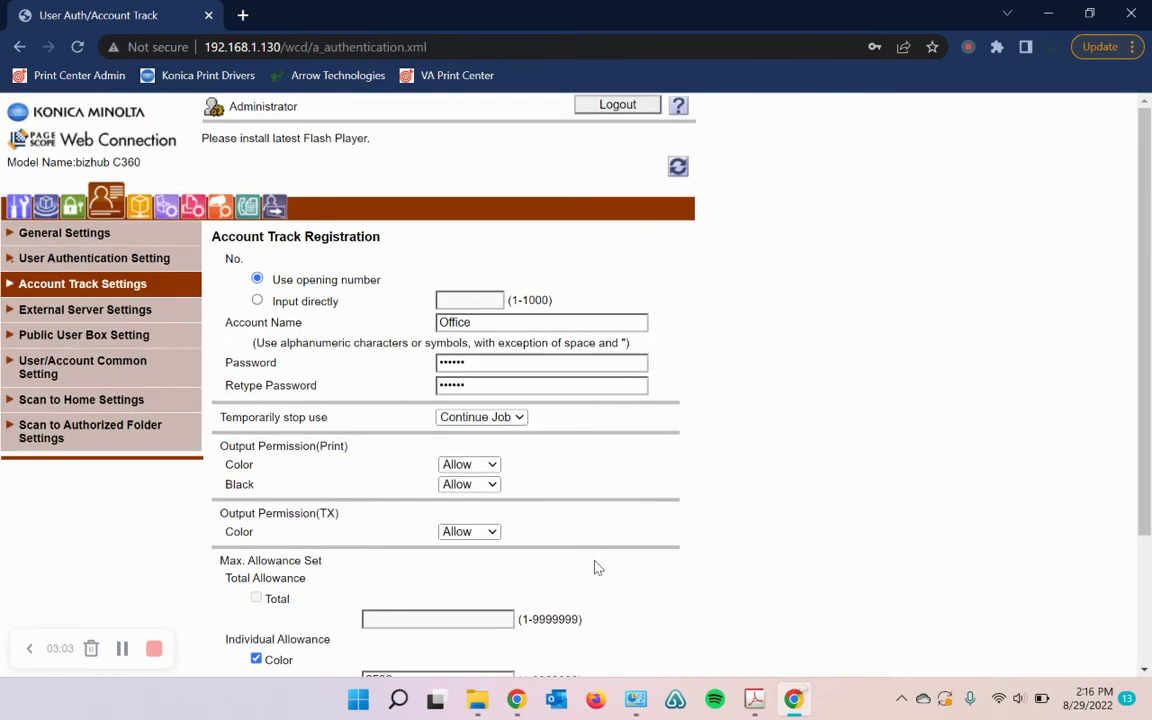
{"action": "double_click", "coordinate": [481, 322]}
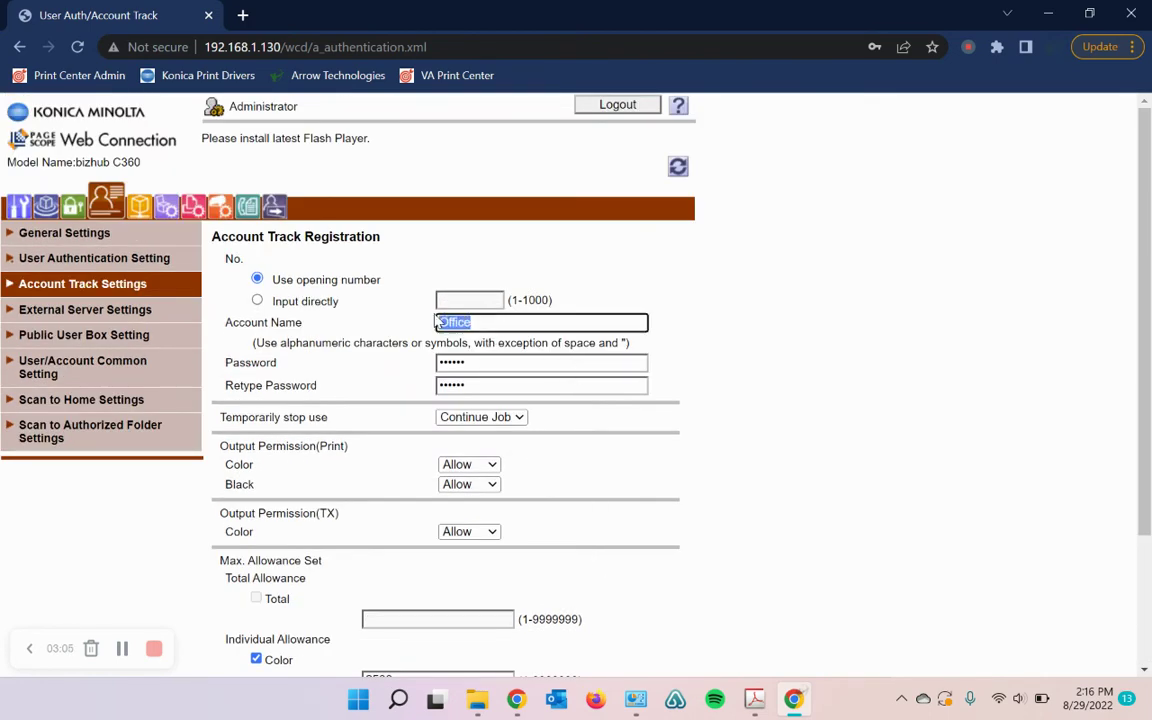
{"action": "left_click", "coordinate": [481, 322]}
{"action": "scroll", "coordinate": [632, 382], "scroll_direction": "down", "scroll_amount": 3}
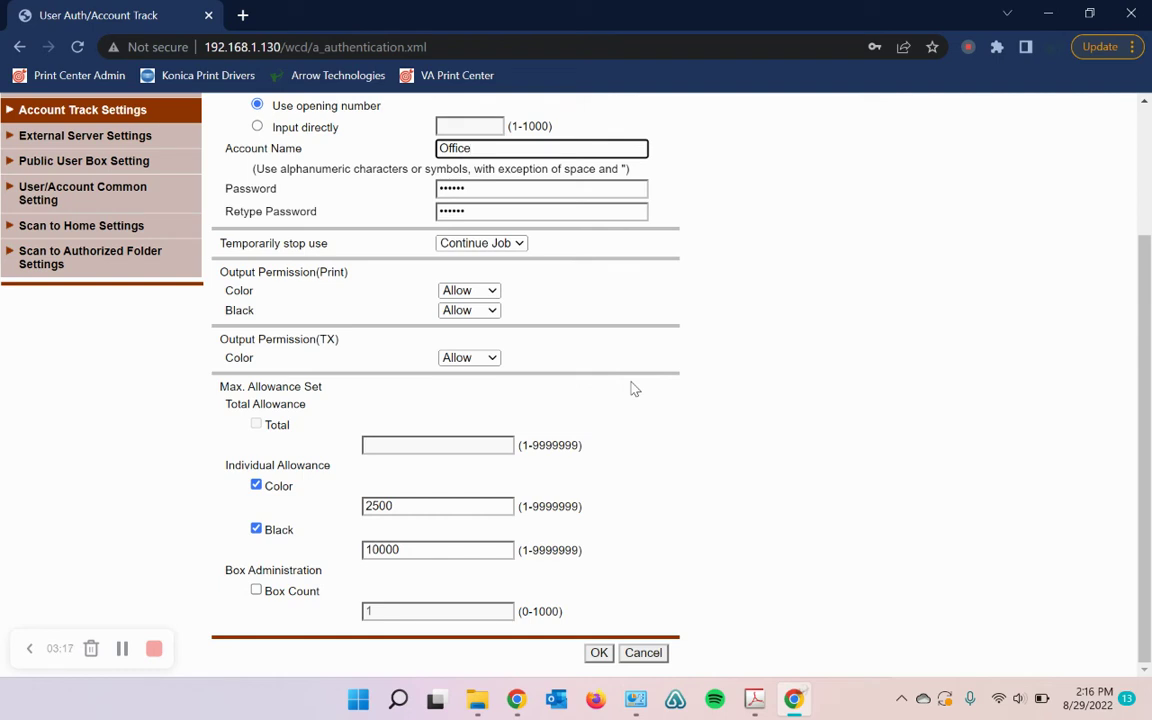
{"action": "double_click", "coordinate": [494, 152]}
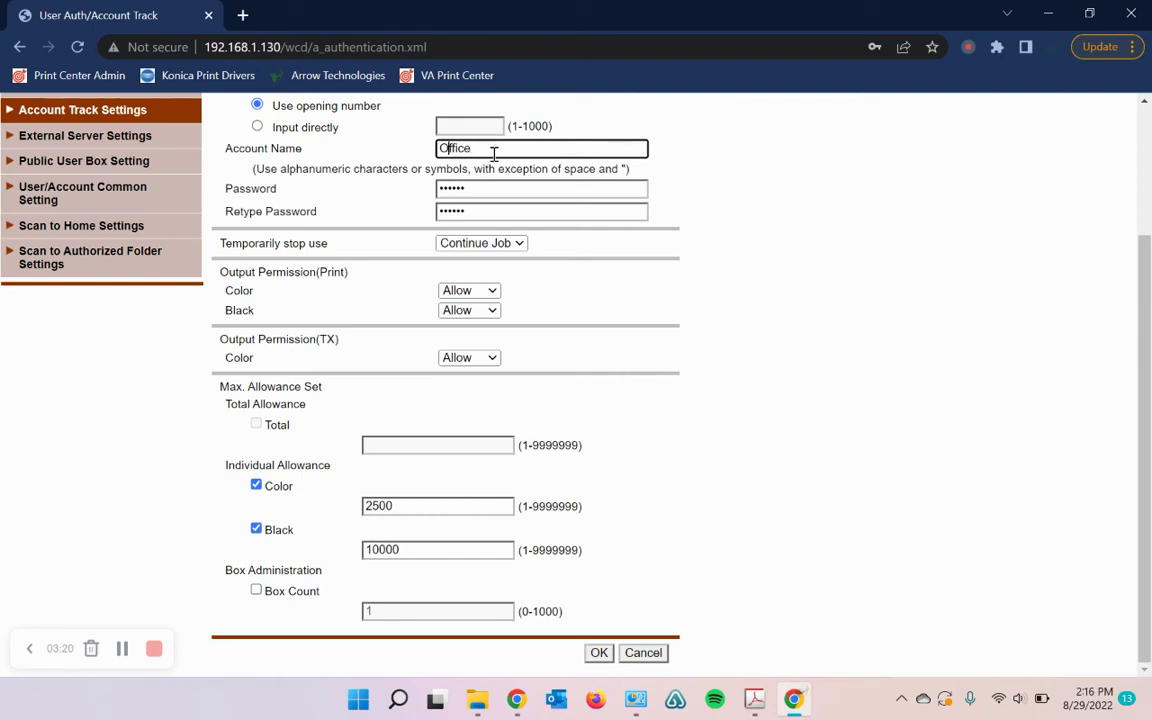
{"action": "left_click", "coordinate": [752, 182]}
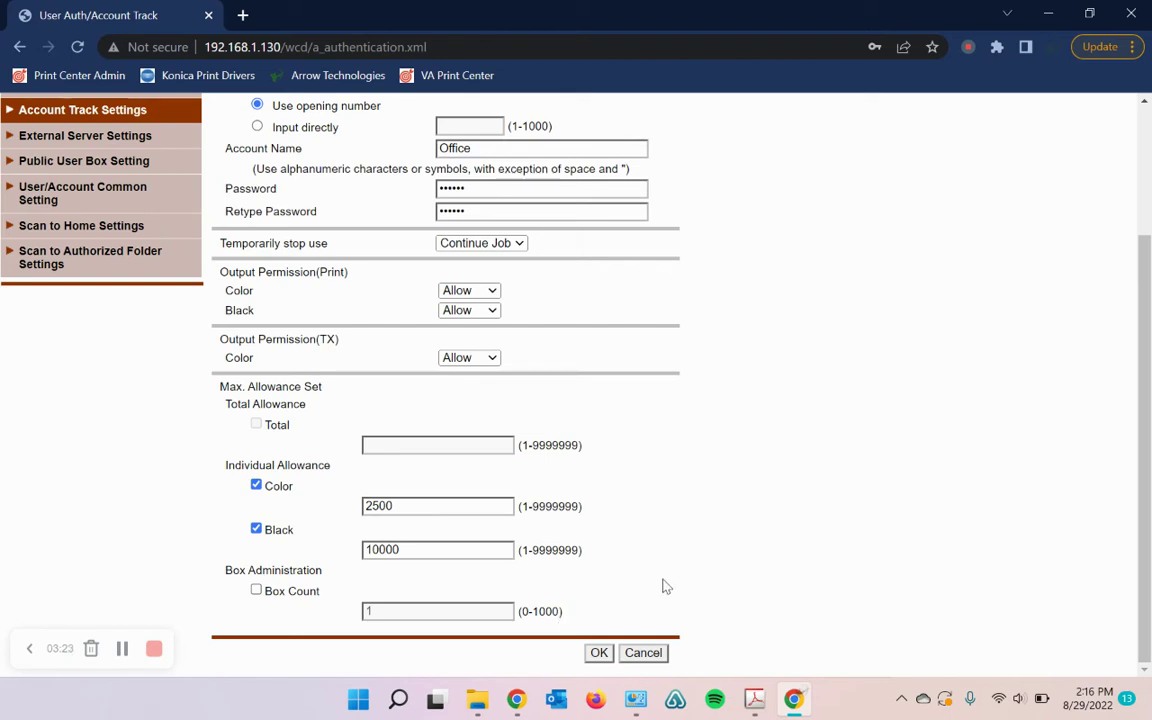
Step: Submit the Office registration, decline Chrome's password prompts, and acknowledge the Completed page
{"action": "left_click", "coordinate": [596, 654]}
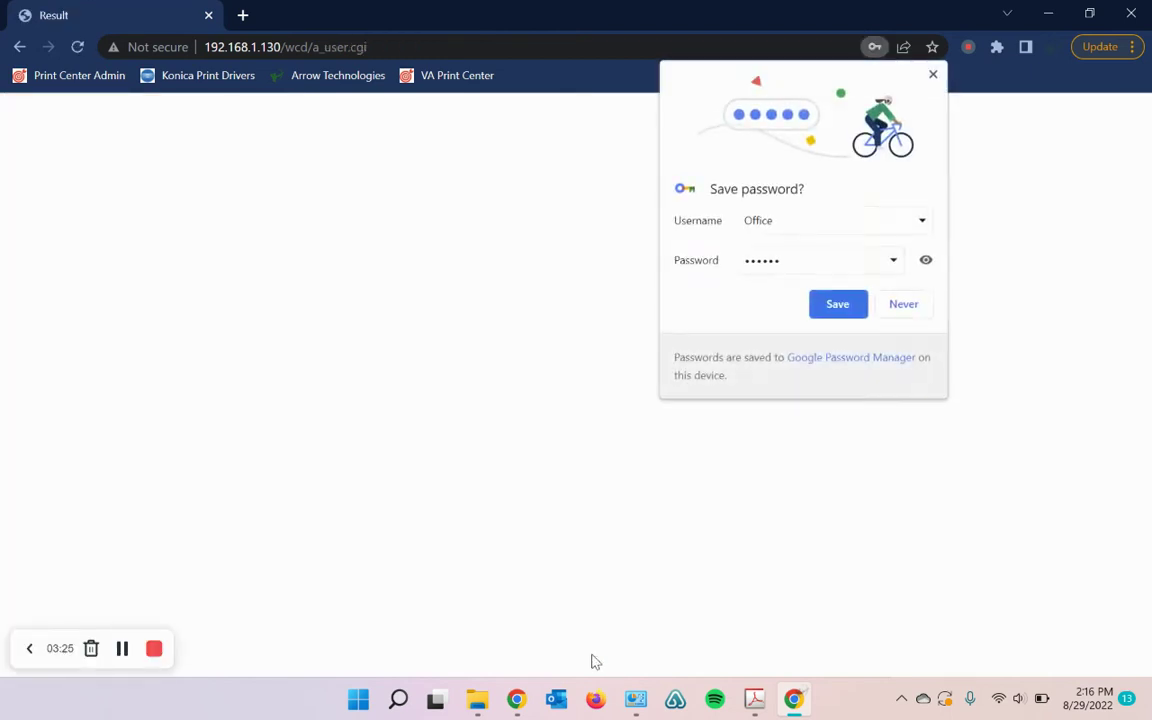
{"action": "left_click", "coordinate": [753, 288]}
{"action": "left_click", "coordinate": [931, 75]}
{"action": "left_click", "coordinate": [784, 203]}
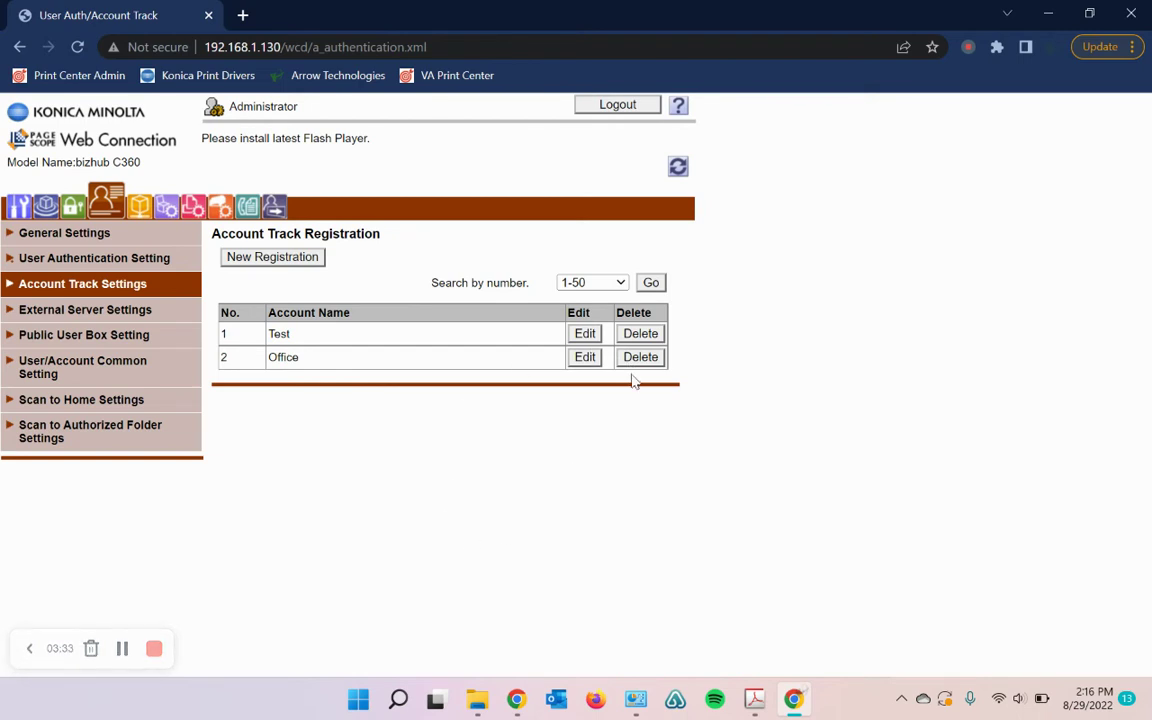
Step: Delete the Test account, acknowledge the Completed page, and log out of Web Connection
{"action": "left_click", "coordinate": [645, 334]}
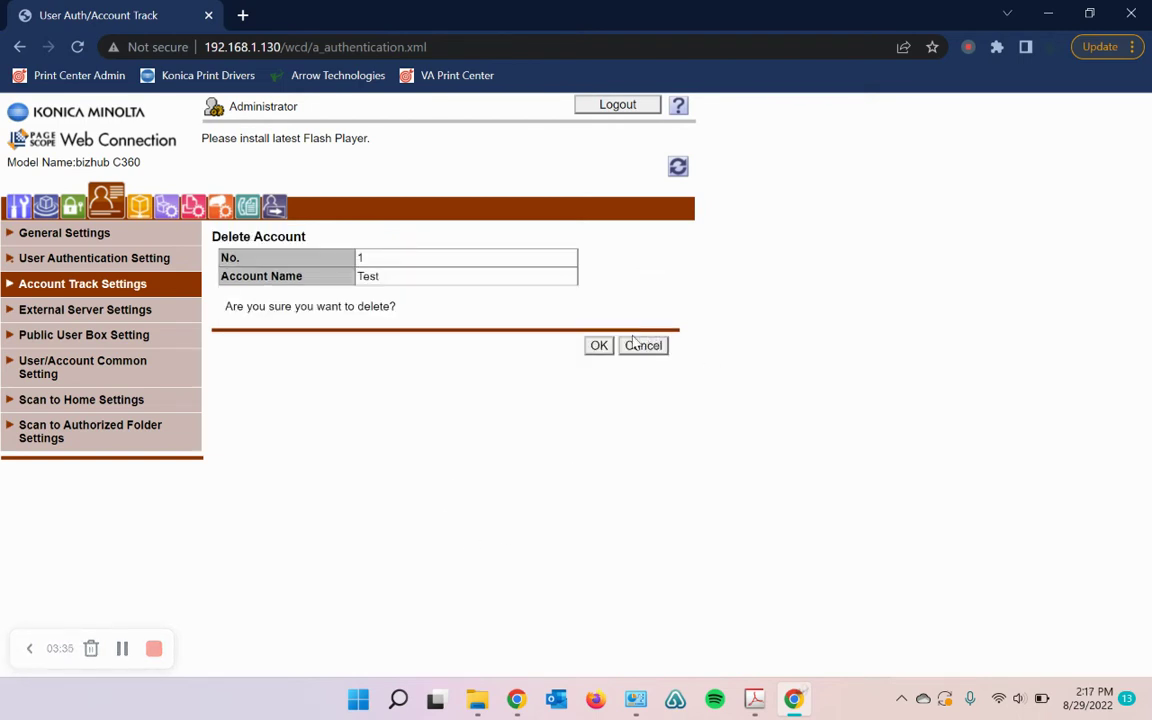
{"action": "left_click", "coordinate": [601, 346]}
{"action": "left_click", "coordinate": [598, 345]}
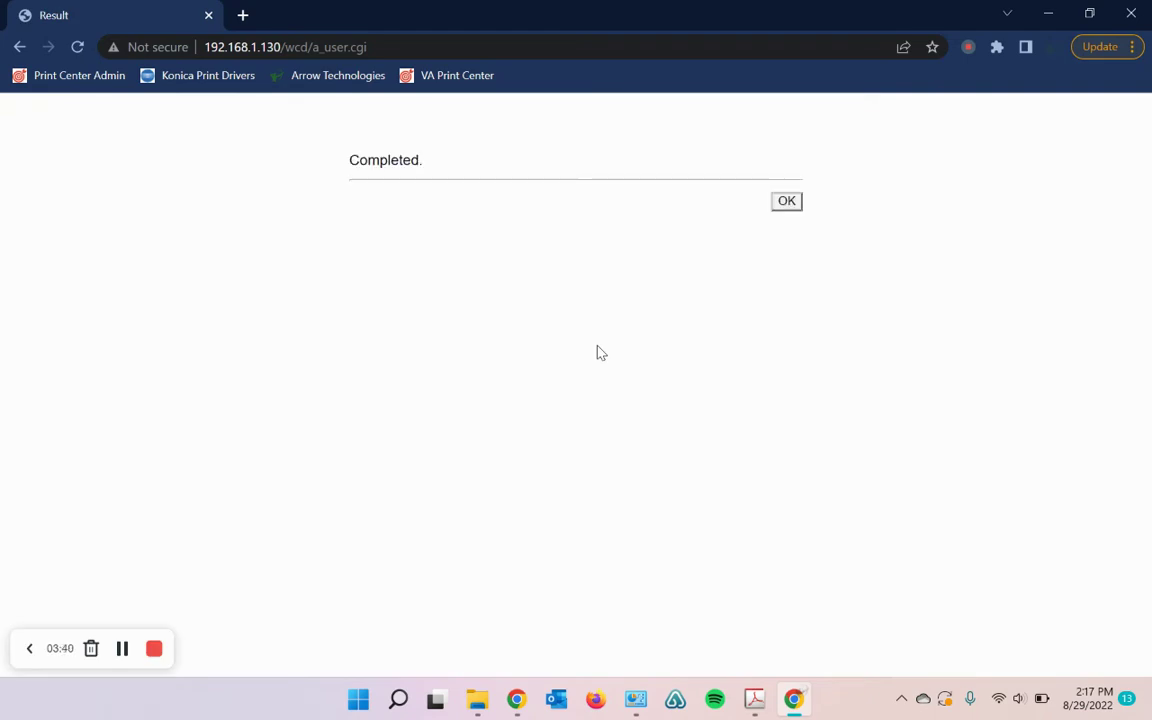
{"action": "left_click", "coordinate": [799, 203]}
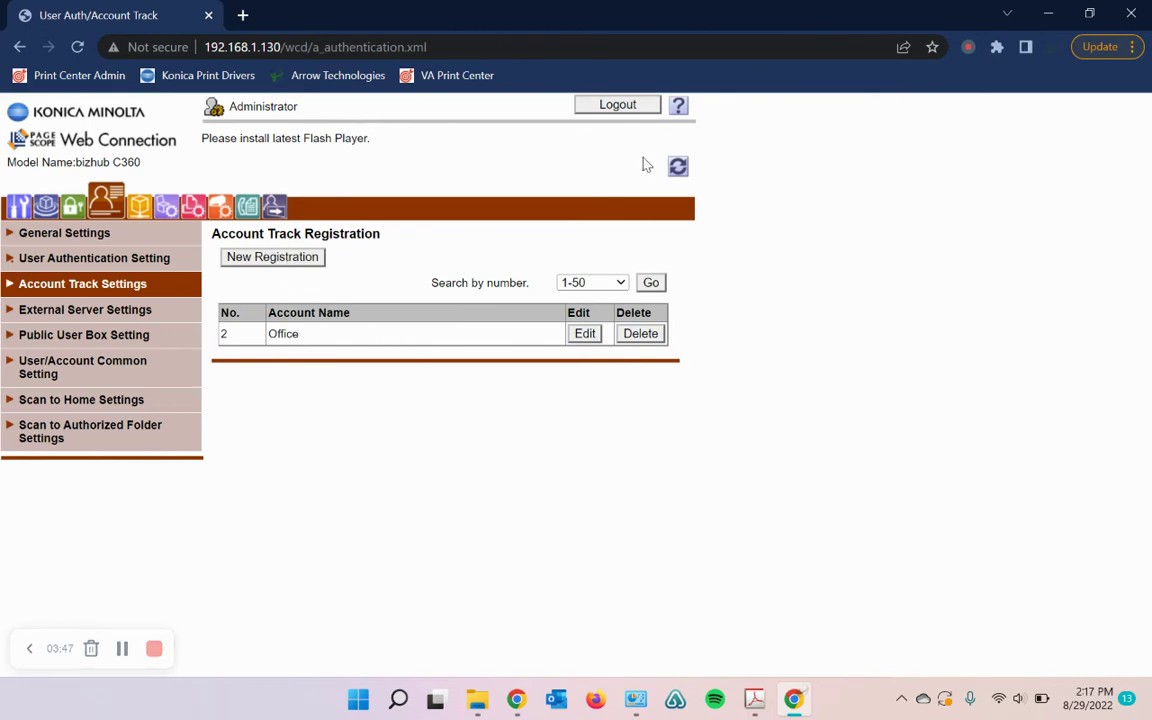
{"action": "left_click", "coordinate": [617, 104]}
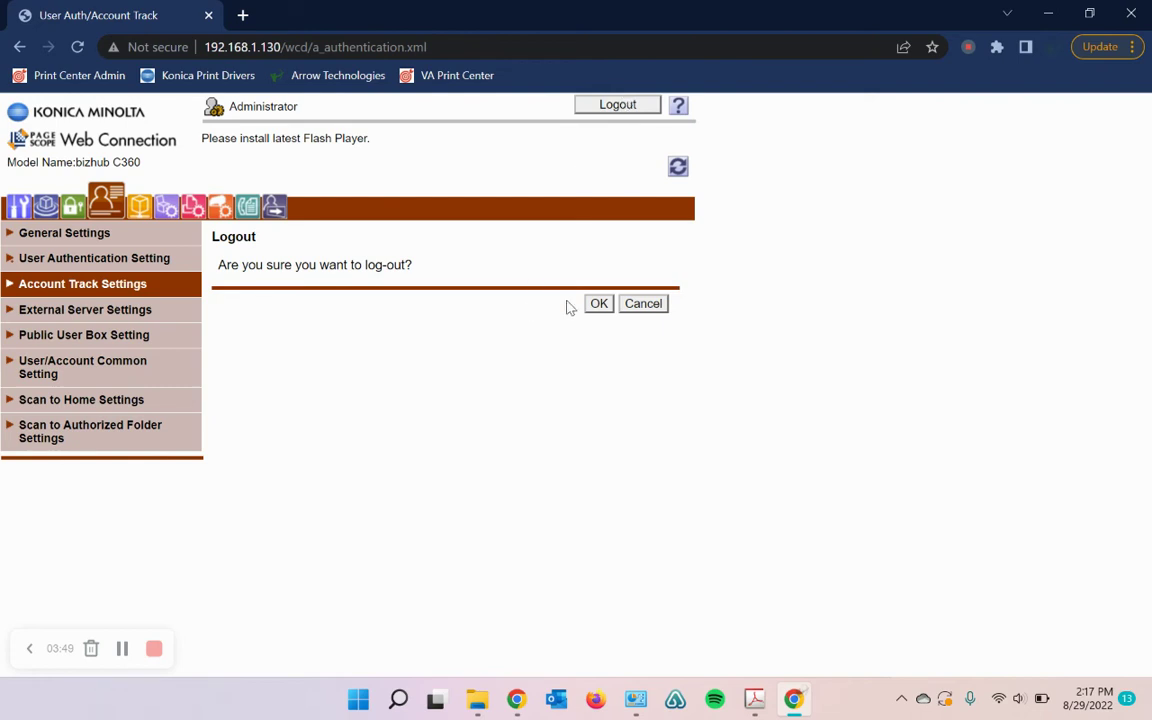
{"action": "left_click", "coordinate": [598, 303]}
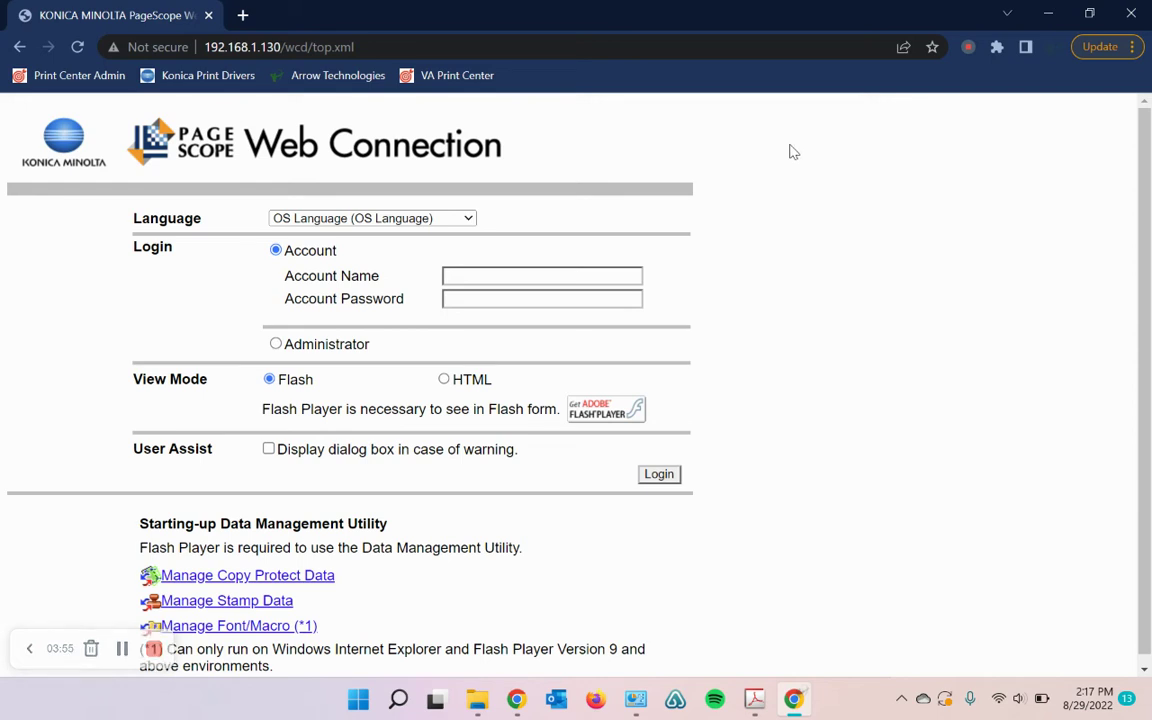
Step: Find Control Panel through Windows search for 'con' and open it
{"action": "right_click", "coordinate": [641, 703]}
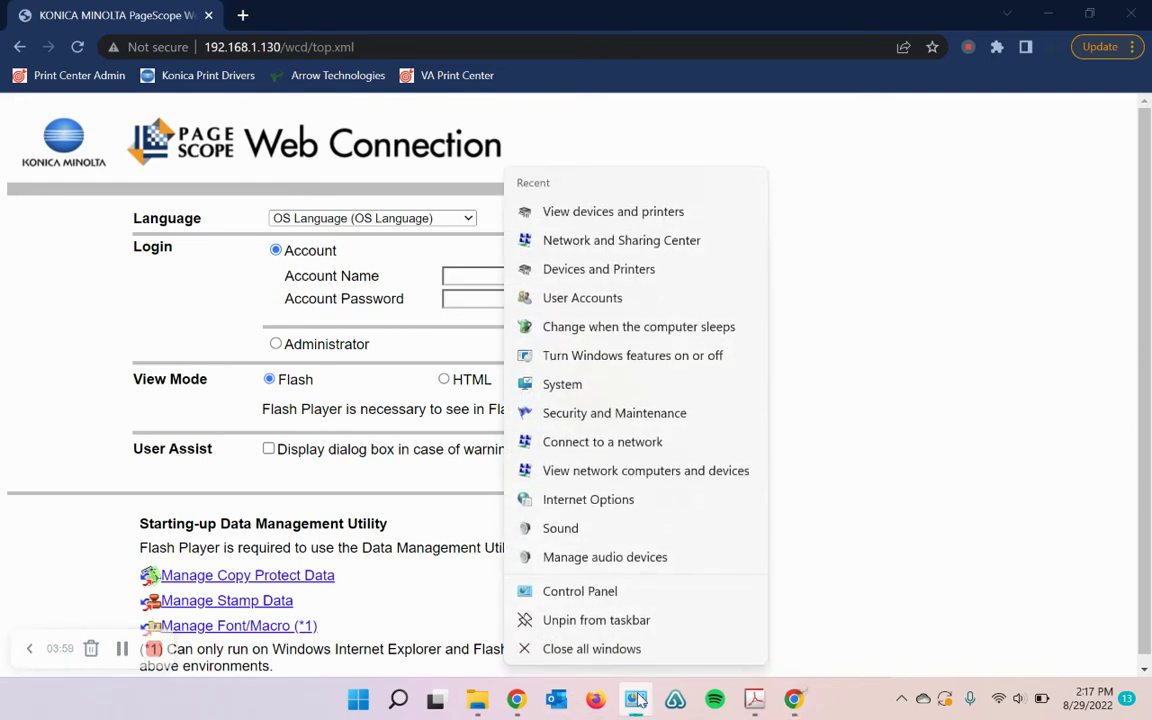
{"action": "left_click", "coordinate": [856, 548]}
{"action": "right_click", "coordinate": [560, 231]}
{"action": "left_click", "coordinate": [398, 699]}
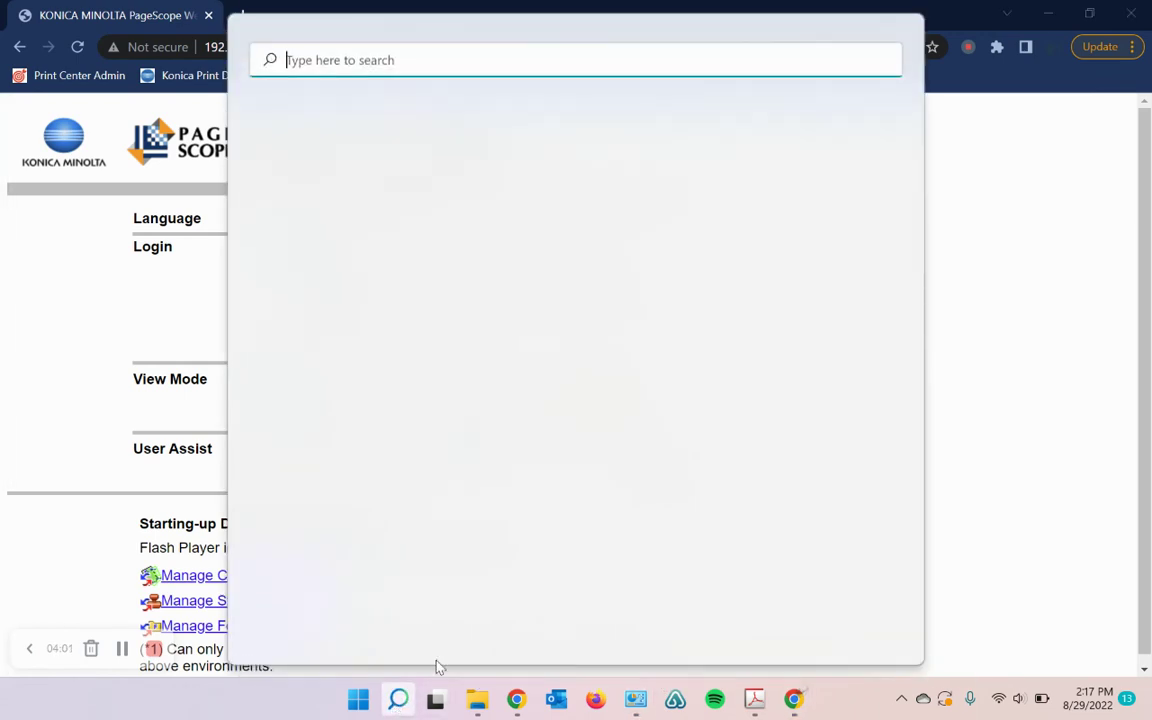
{"action": "type", "text": "control"}
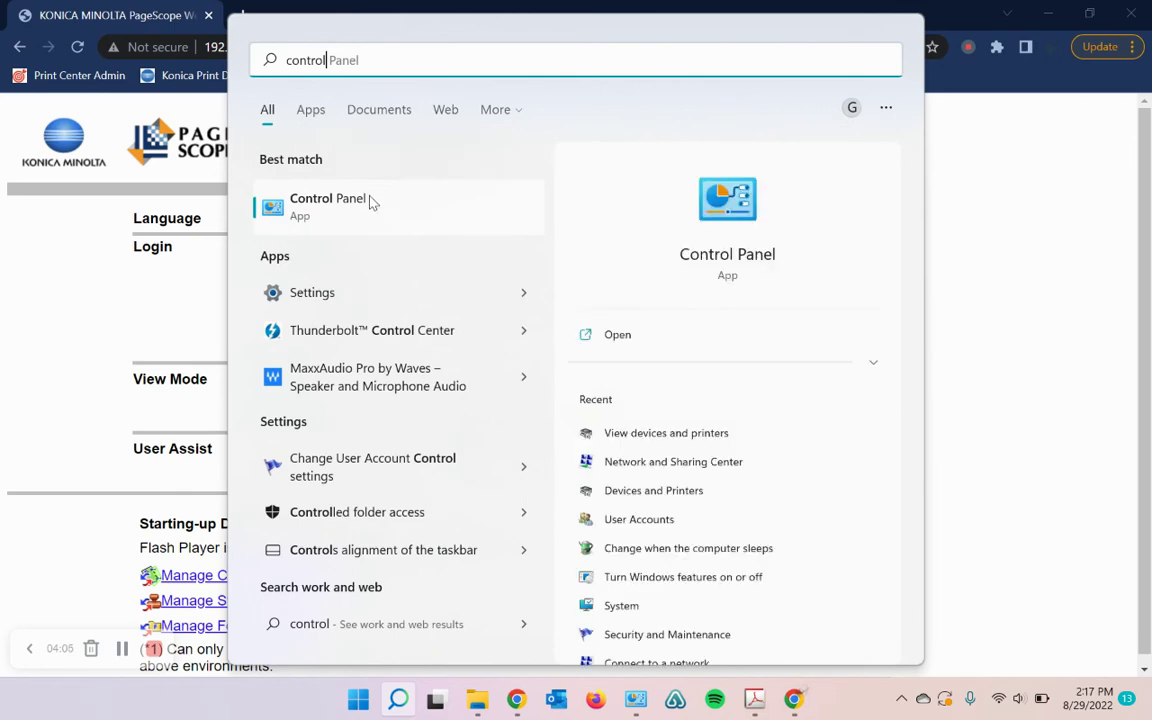
{"action": "left_click", "coordinate": [330, 203]}
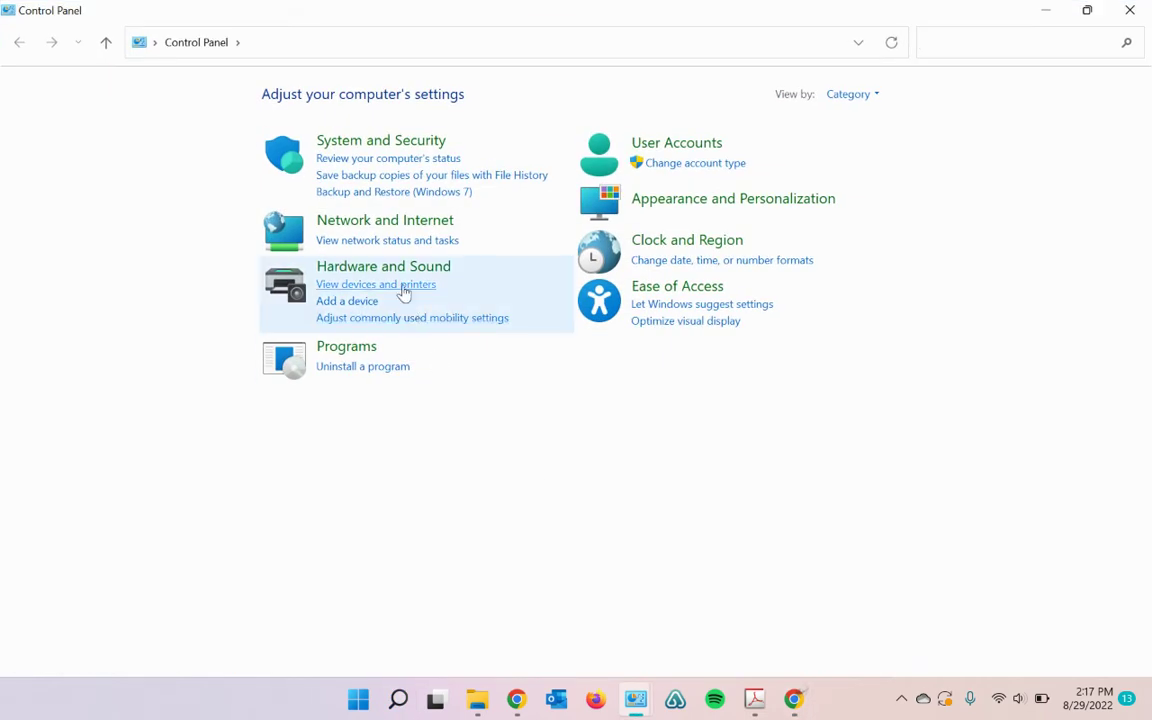
Step: Open the KONICA MINOLTA C360SeriesPCL Printing Preferences from Devices and Printers on the Basic settings
{"action": "left_click", "coordinate": [404, 287]}
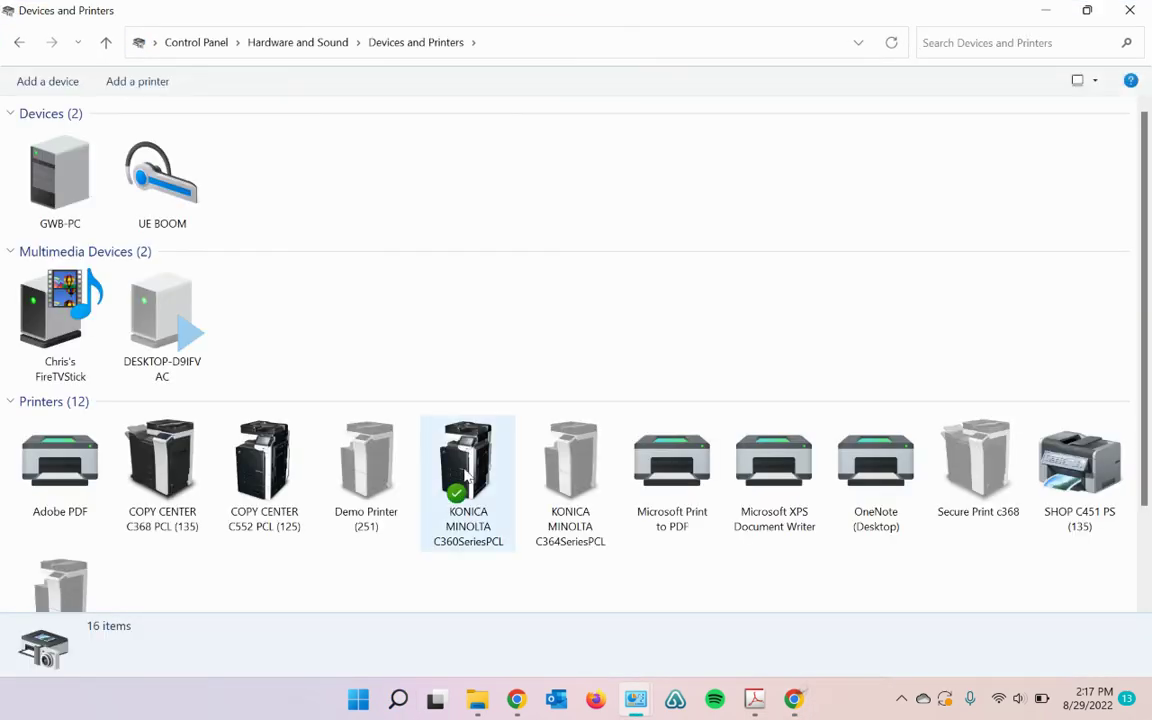
{"action": "left_click", "coordinate": [482, 512]}
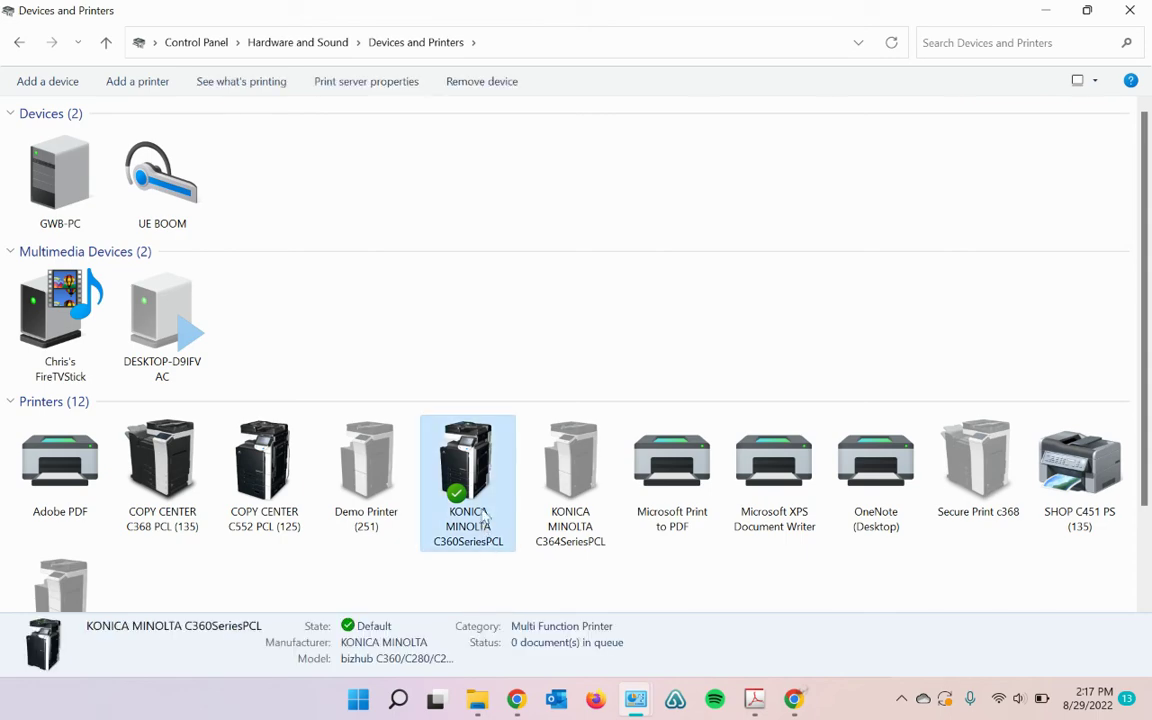
{"action": "right_click", "coordinate": [479, 465]}
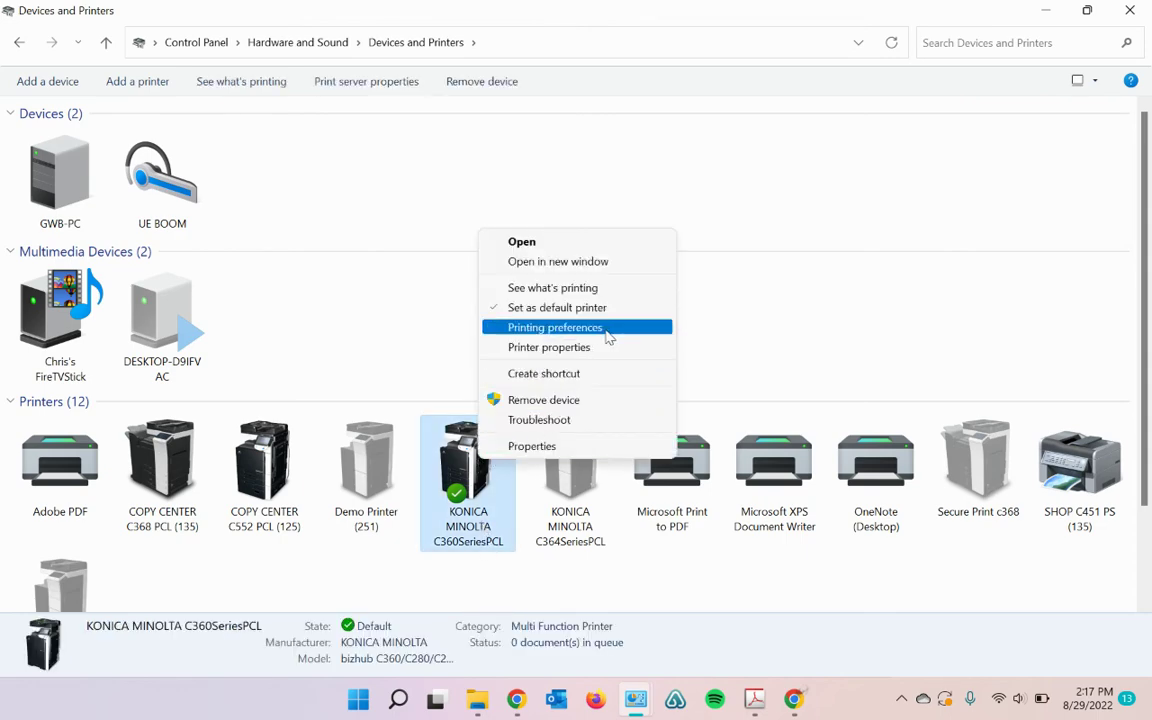
{"action": "left_click", "coordinate": [607, 336]}
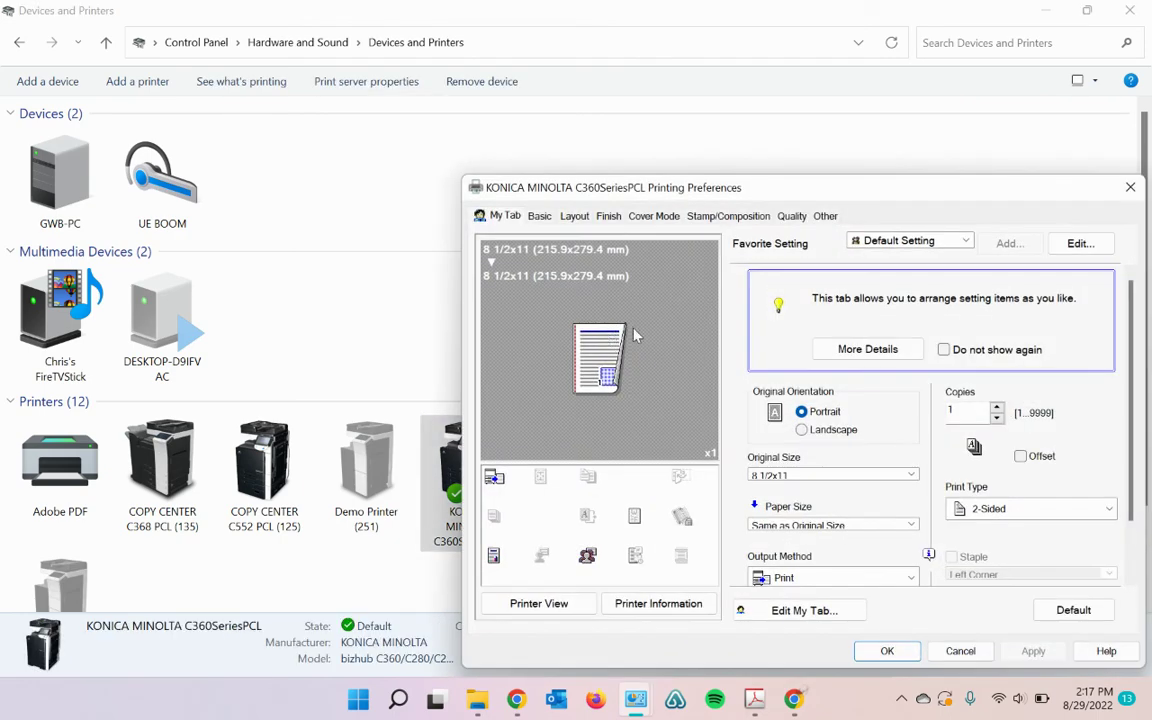
{"action": "left_click", "coordinate": [541, 220]}
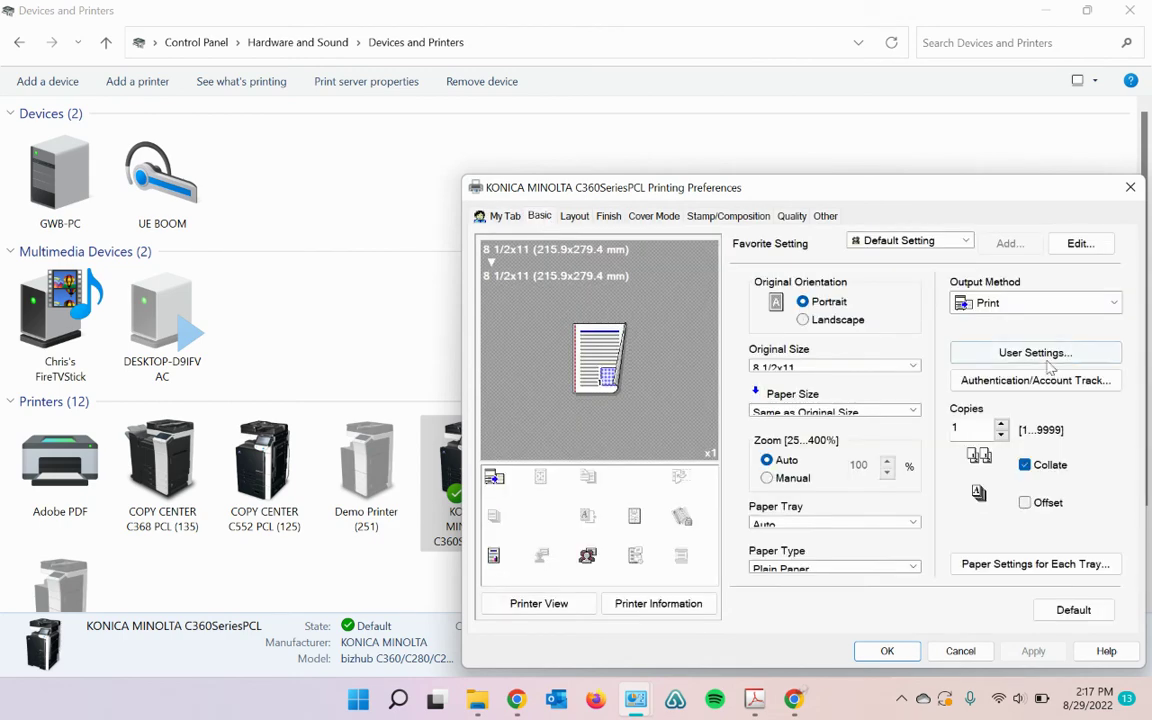
Step: Replace department Test with Office, clear the password, and try verifying, which reports an incorrect password
{"action": "left_click", "coordinate": [1080, 389]}
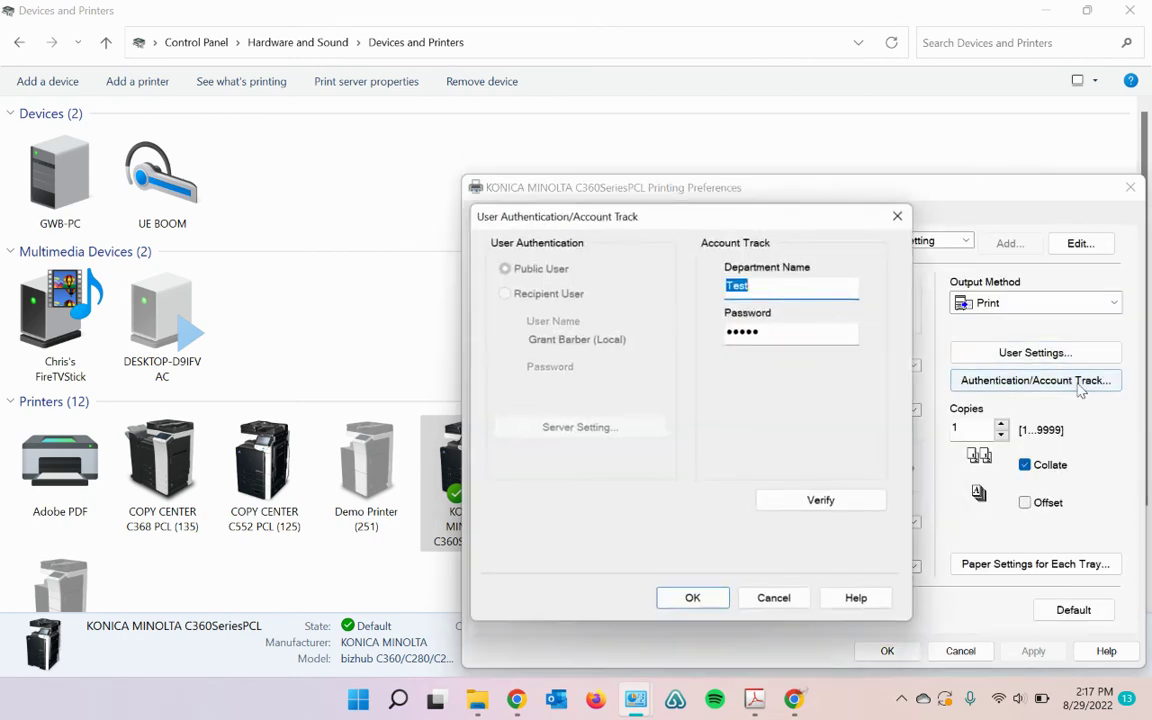
{"action": "left_click", "coordinate": [833, 288]}
{"action": "left_click_drag", "start_coordinate": [833, 288], "coordinate": [669, 293]}
{"action": "key", "text": "BackSpace"}
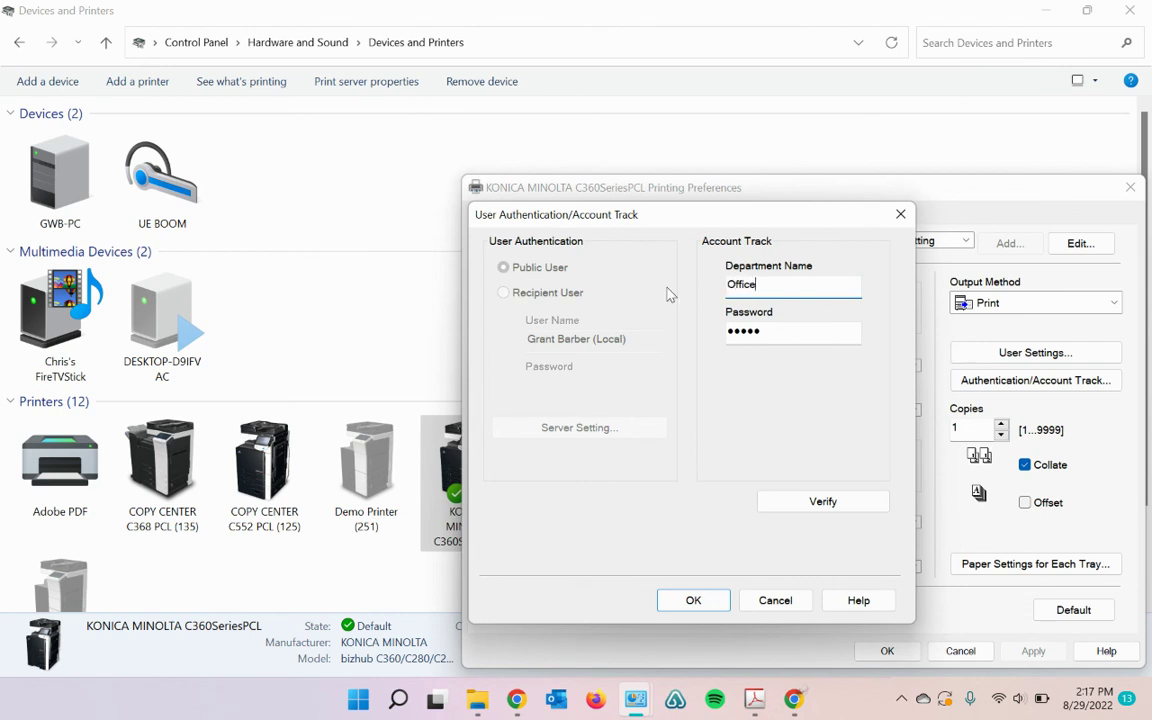
{"action": "left_click_drag", "start_coordinate": [800, 332], "coordinate": [689, 332]}
{"action": "key", "text": "BackSpace"}
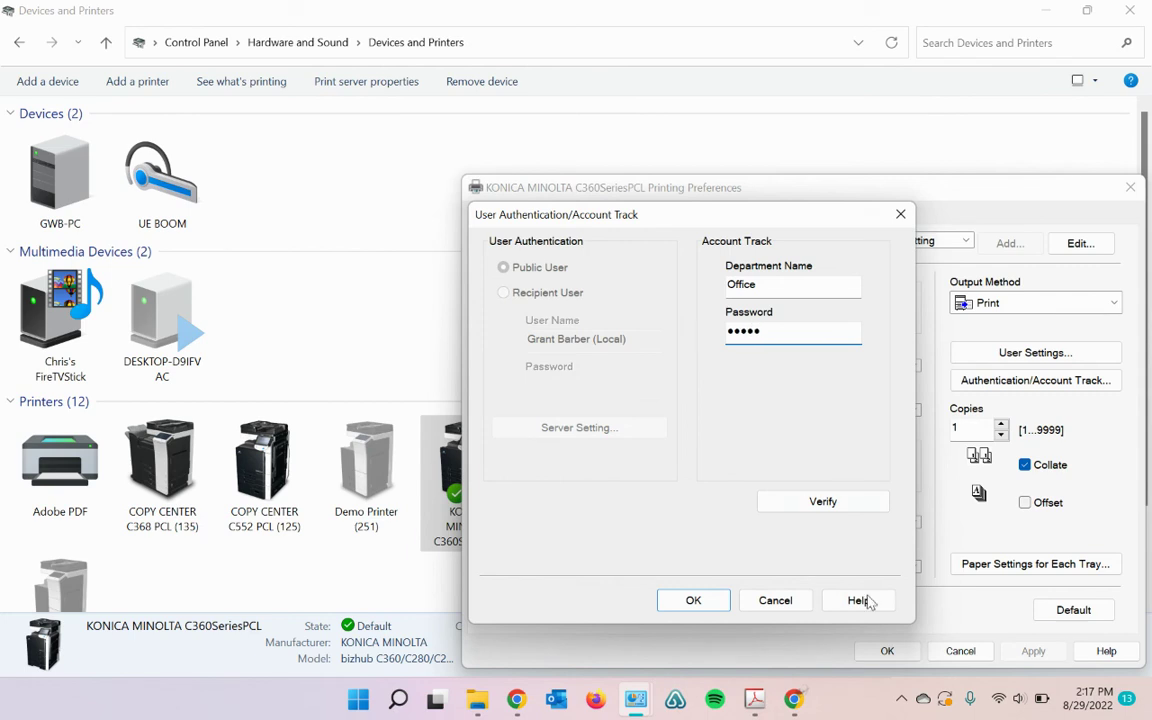
{"action": "left_click", "coordinate": [823, 503]}
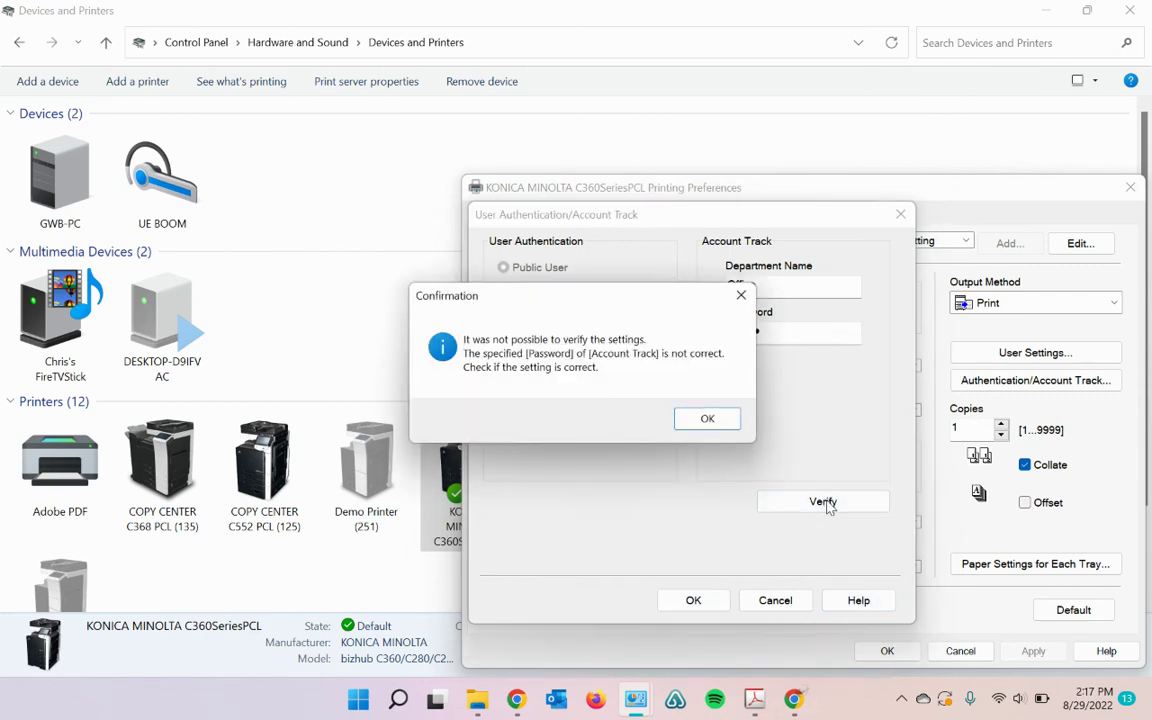
{"action": "left_click", "coordinate": [712, 422]}
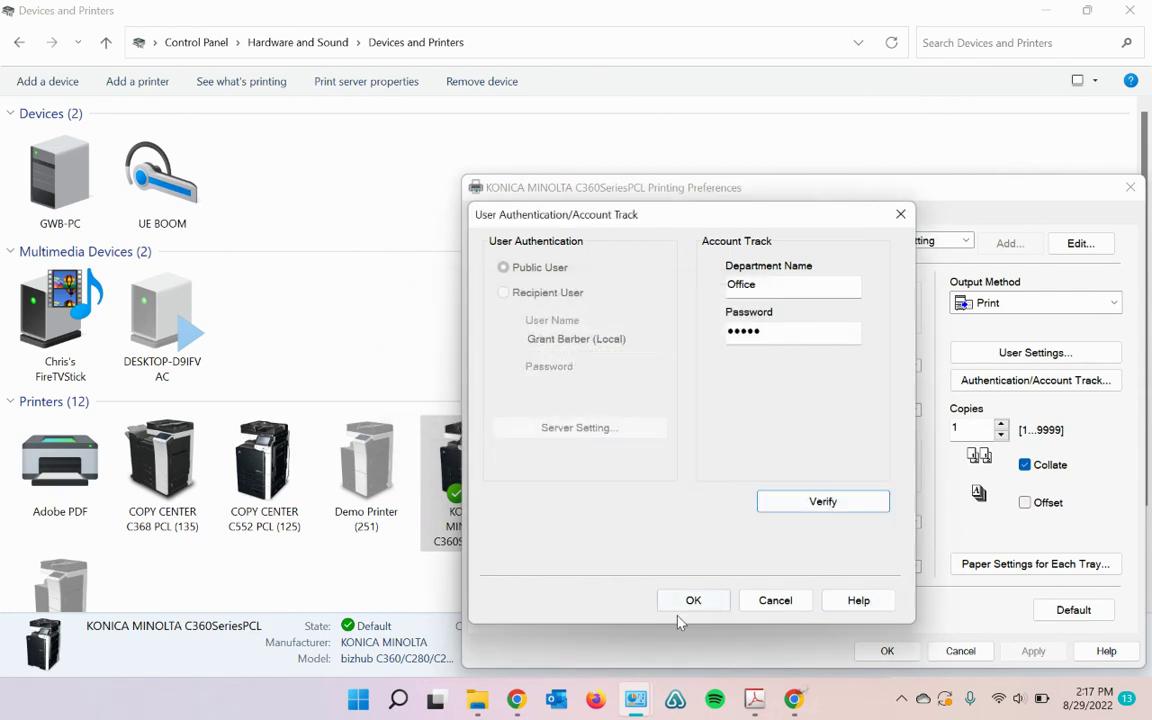
Step: Re-enter the Office password, verify successfully, then apply and save the printing preferences
{"action": "left_click", "coordinate": [795, 700]}
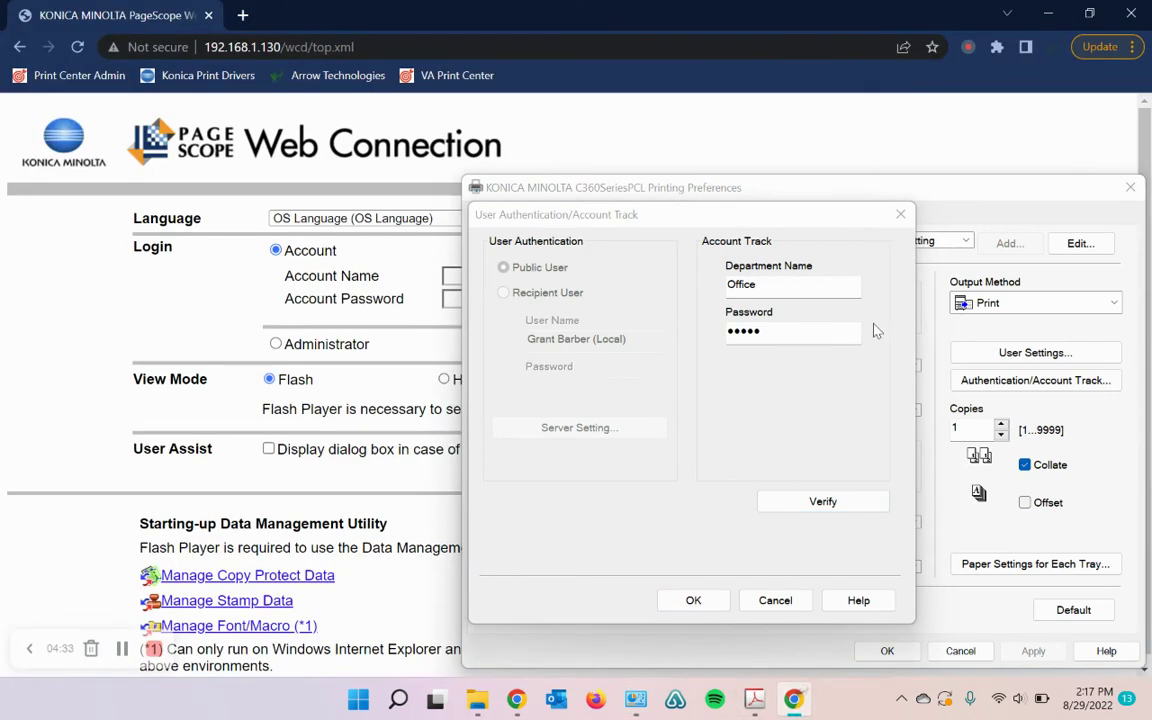
{"action": "left_click", "coordinate": [802, 343]}
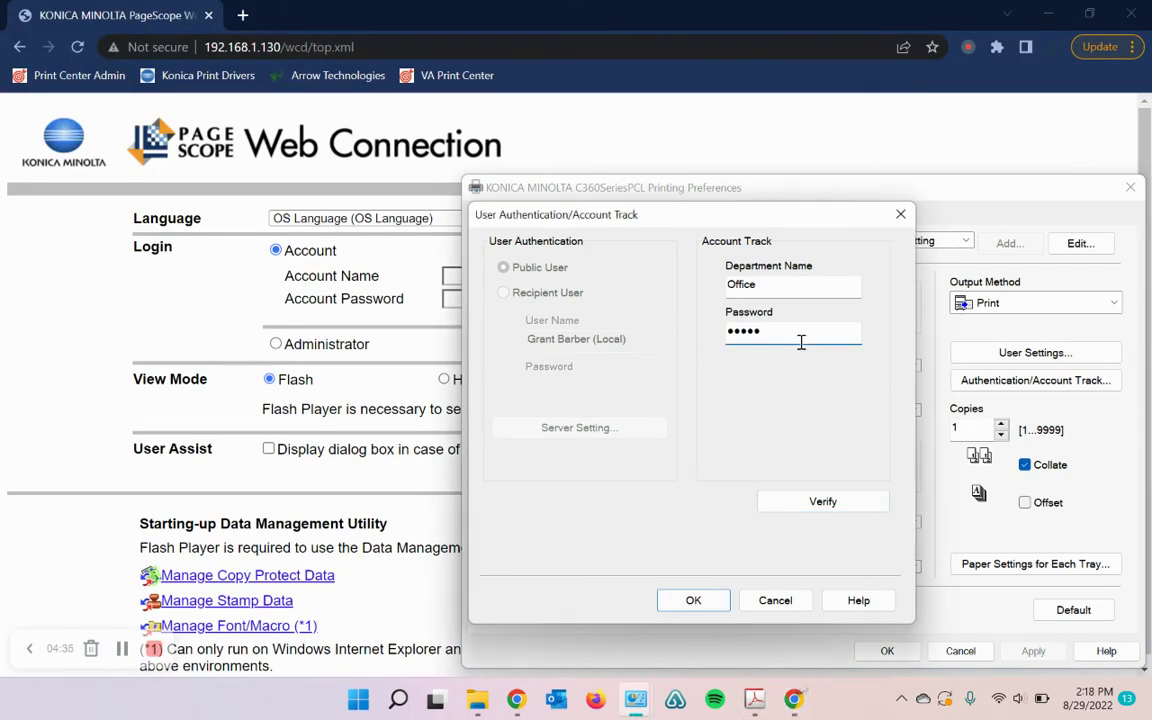
{"action": "type", "text": "*"}
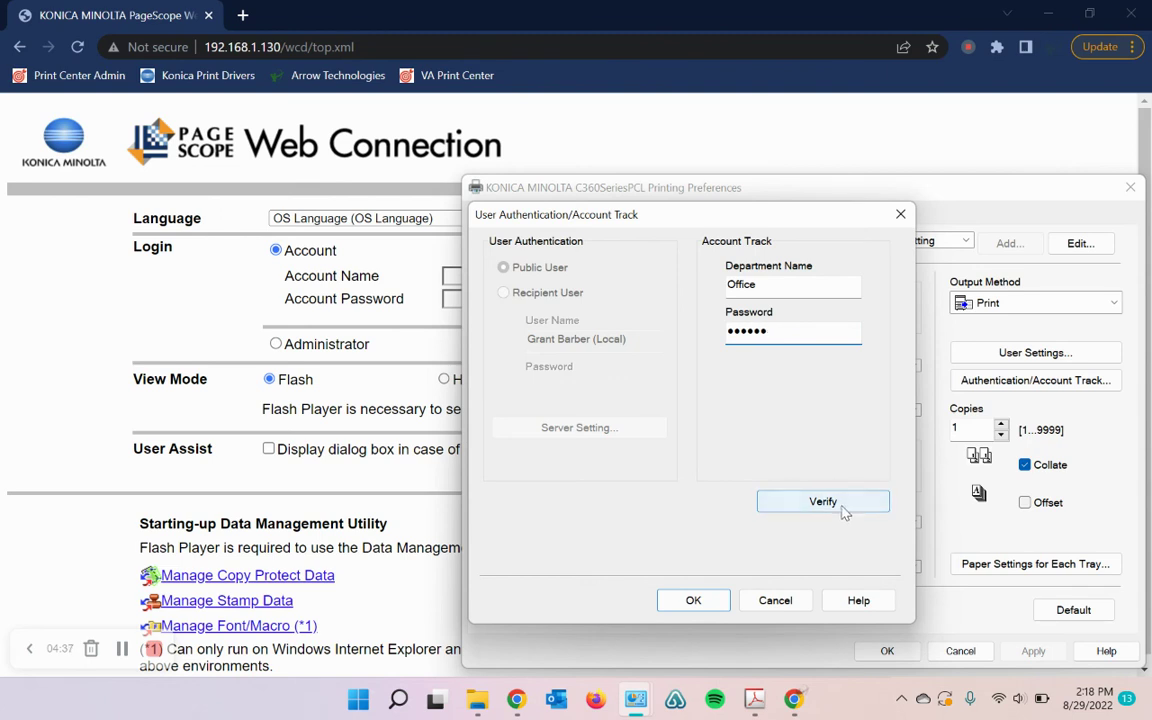
{"action": "left_click", "coordinate": [841, 509]}
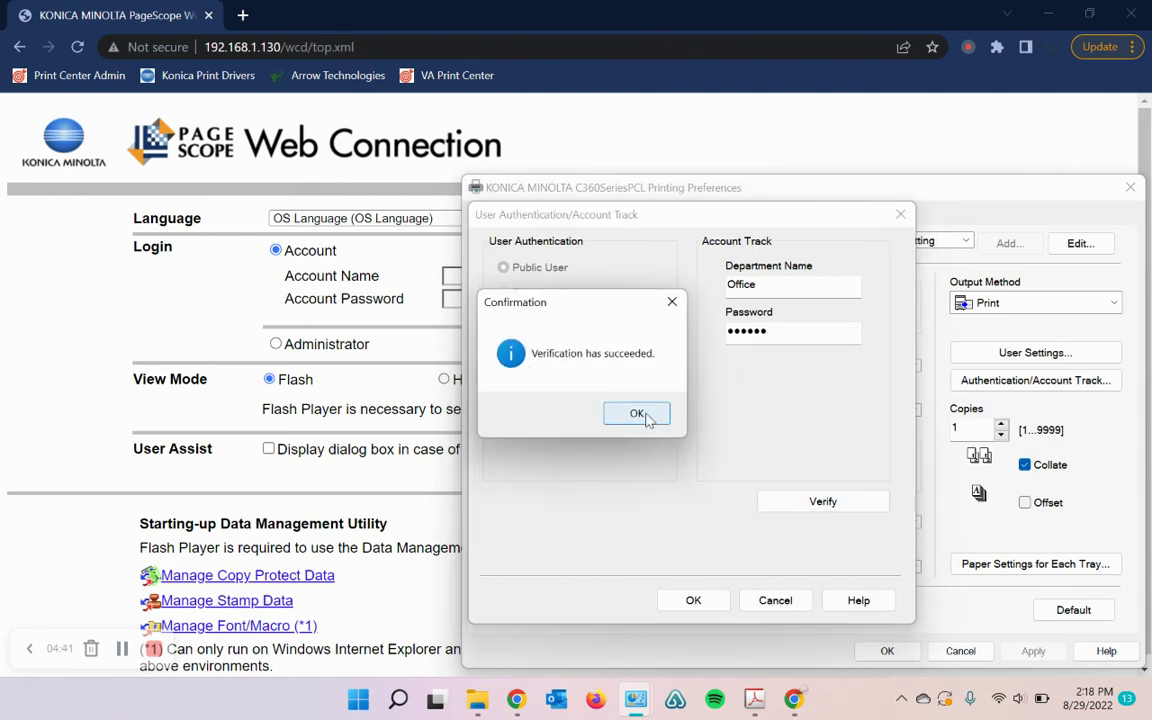
{"action": "left_click", "coordinate": [640, 414]}
{"action": "left_click", "coordinate": [693, 600]}
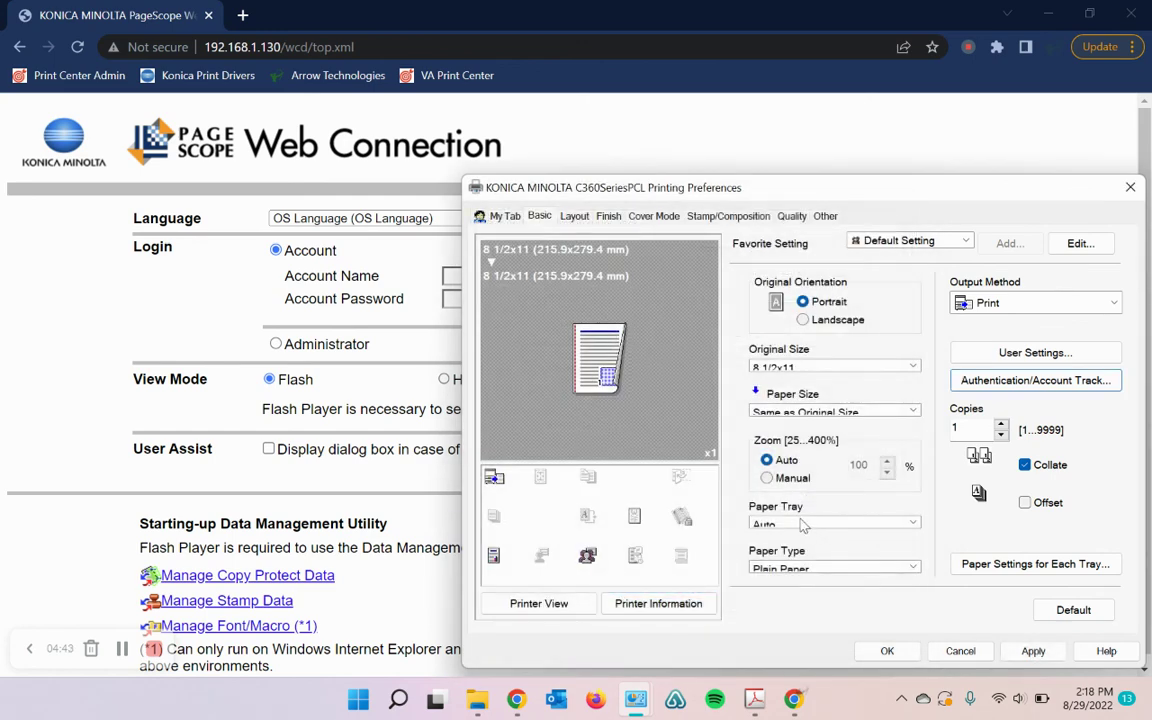
{"action": "left_click", "coordinate": [1034, 651]}
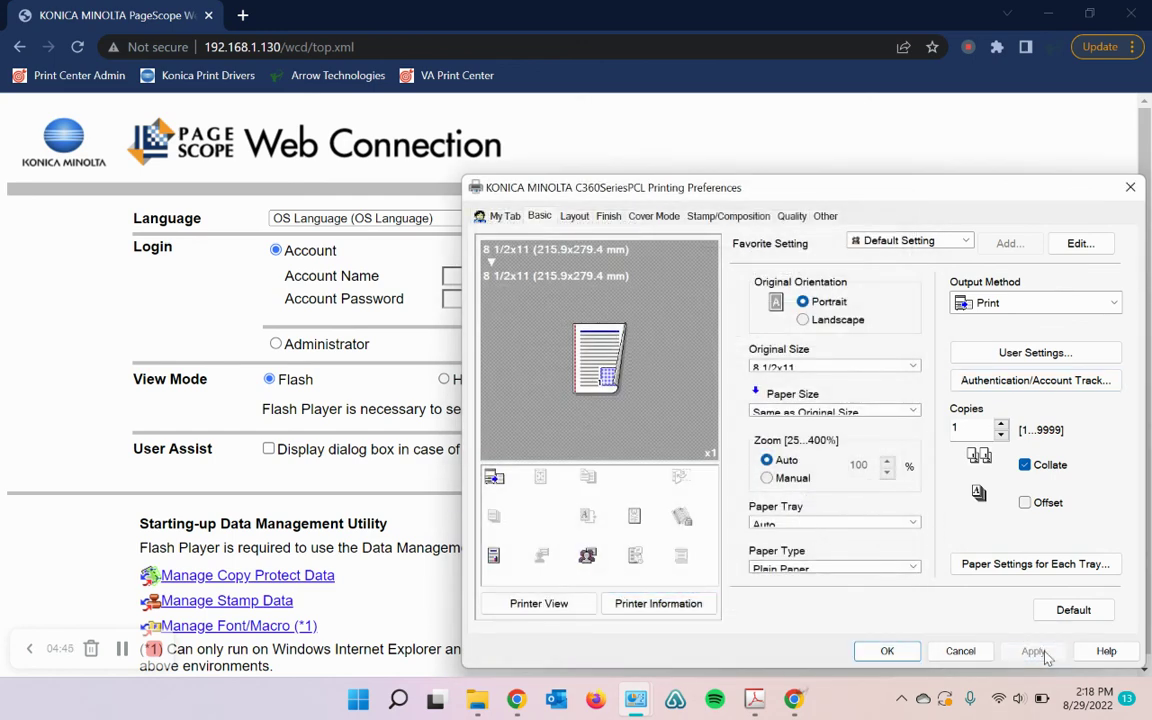
{"action": "left_click", "coordinate": [895, 652]}
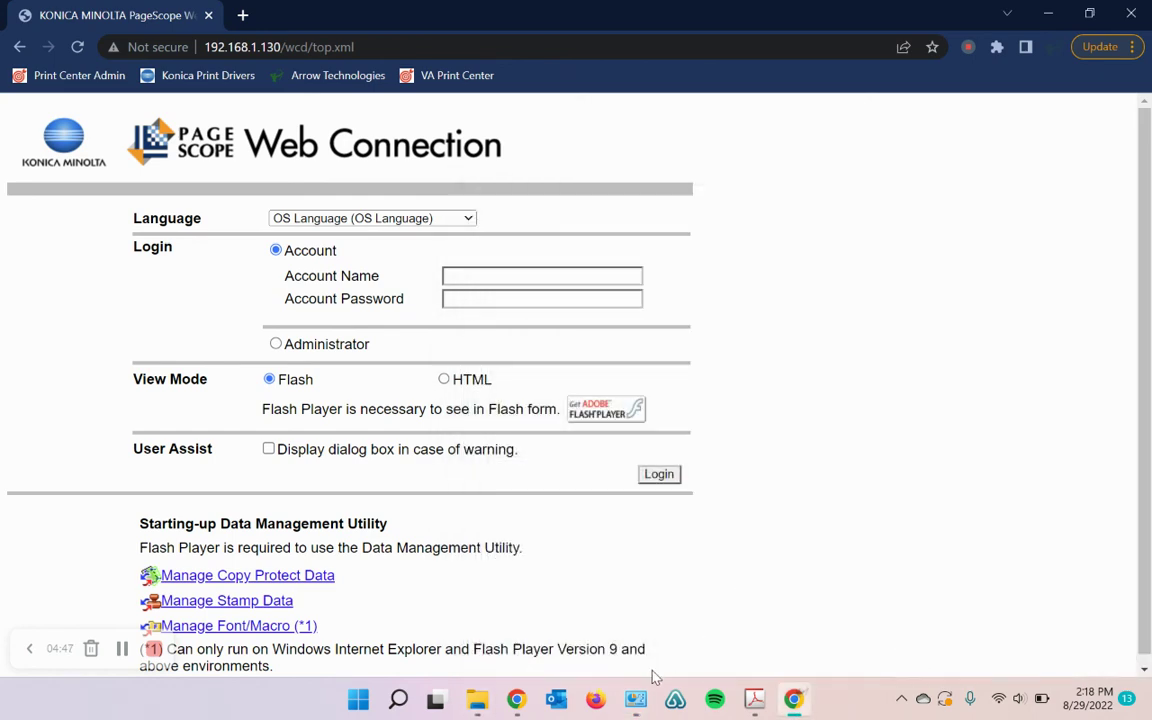
Step: Print a test page from the C360SeriesPCL printer properties, then close the notice and dialog
{"action": "mouse_move", "coordinate": [638, 690]}
{"action": "left_click", "coordinate": [636, 565]}
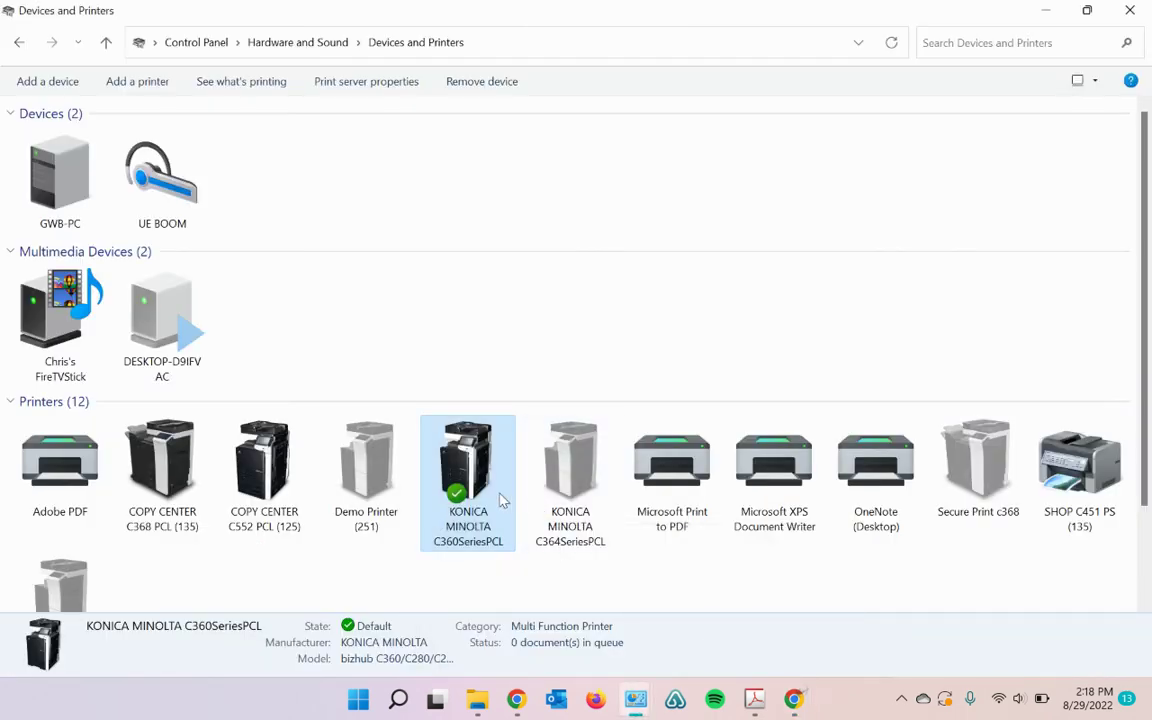
{"action": "right_click", "coordinate": [502, 500]}
{"action": "left_click", "coordinate": [612, 382]}
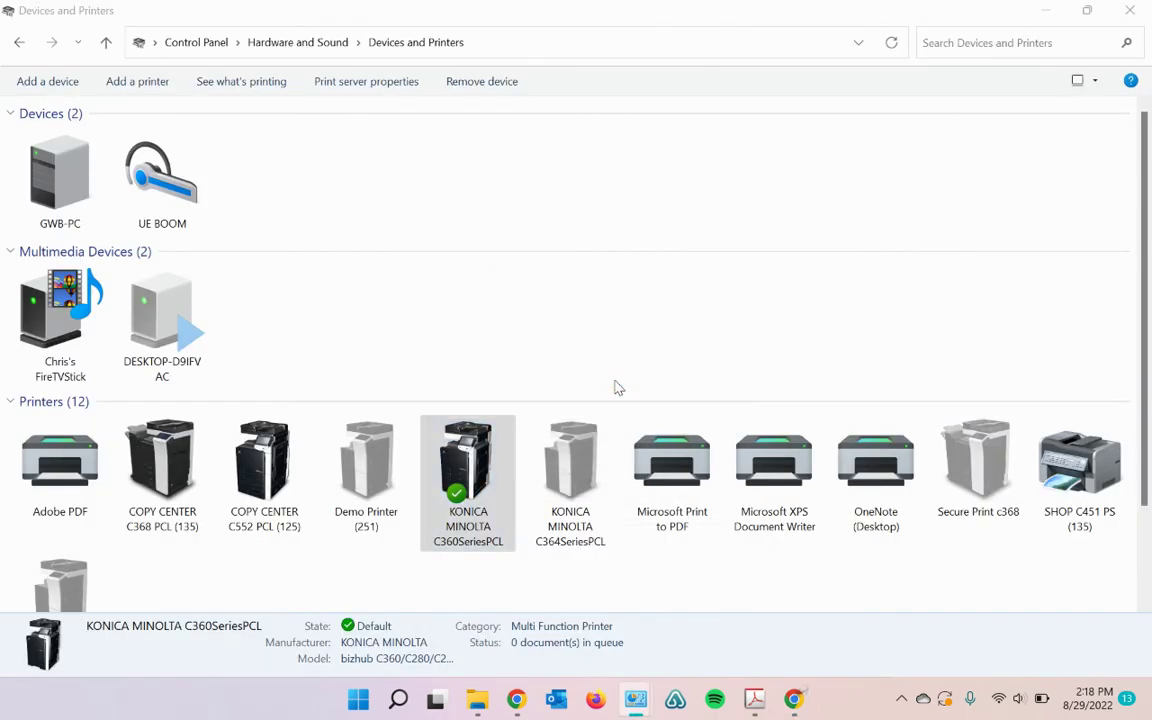
{"action": "left_click", "coordinate": [800, 551]}
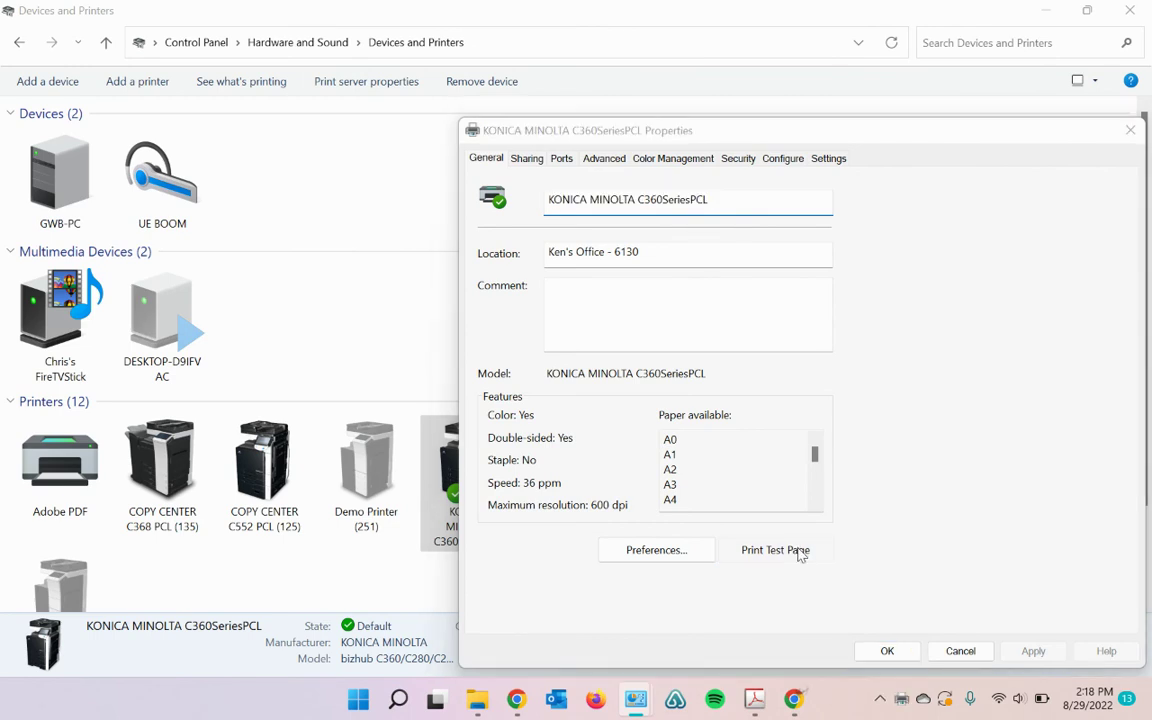
{"action": "left_click", "coordinate": [686, 413]}
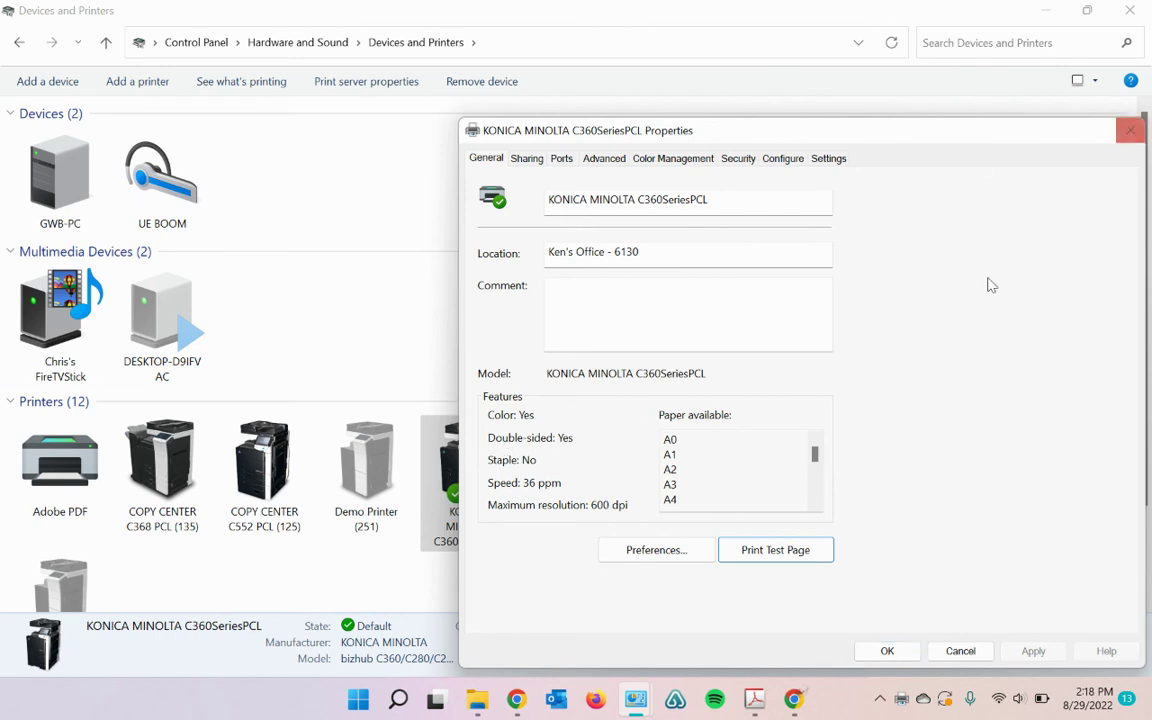
{"action": "left_click", "coordinate": [888, 656]}
Step: Reopen the C360 printing preferences and confirm the Account Track department is still Office
{"action": "right_click", "coordinate": [466, 472]}
{"action": "left_click", "coordinate": [569, 344]}
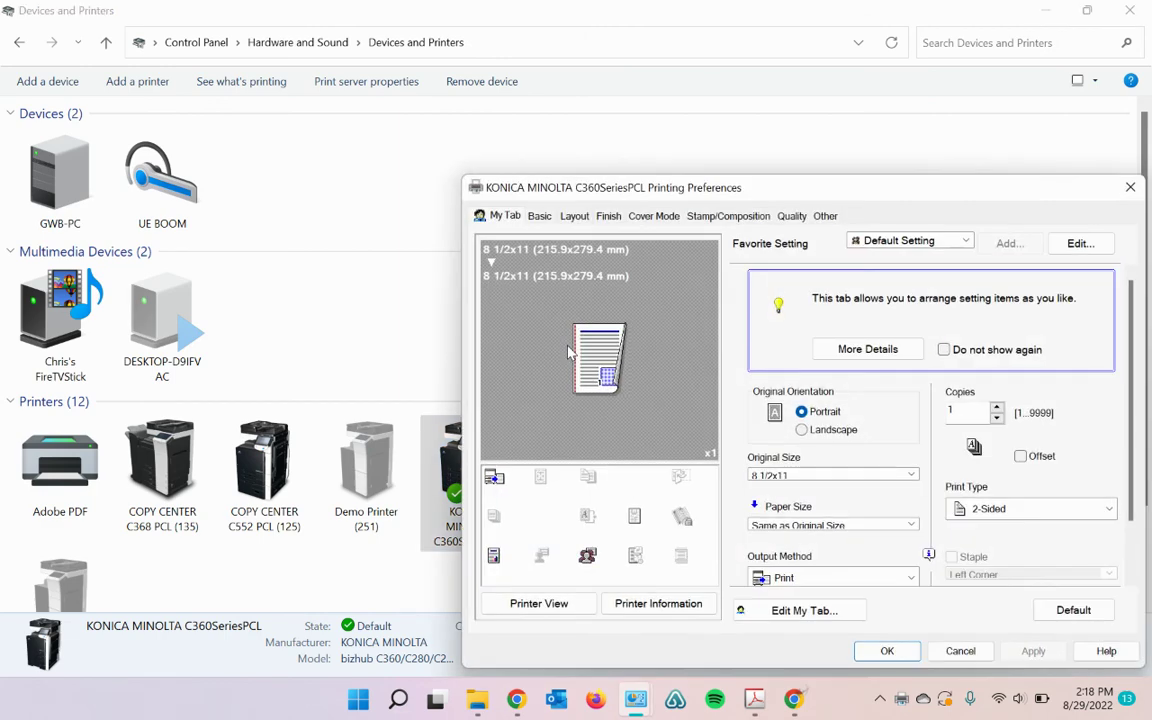
{"action": "left_click", "coordinate": [541, 216]}
{"action": "left_click", "coordinate": [995, 380]}
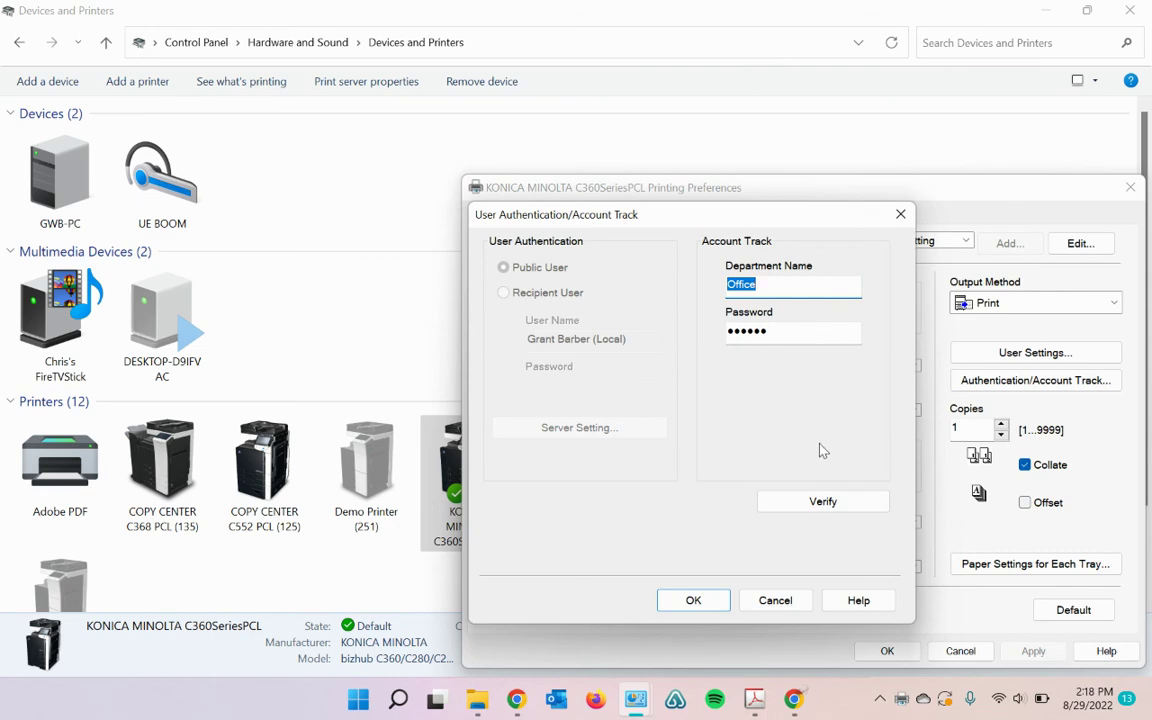
{"action": "left_click", "coordinate": [718, 600]}
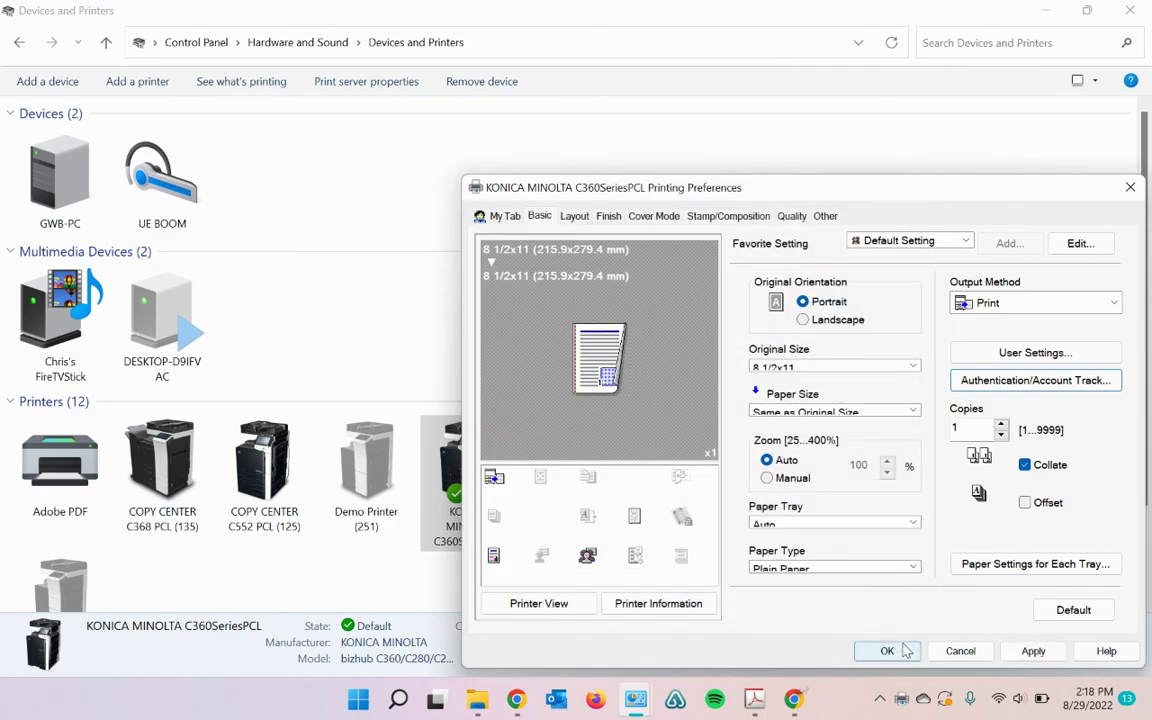
Step: Apply and save the preferences, then minimize Devices and Printers to reveal the Web Connection login
{"action": "left_click", "coordinate": [1033, 651]}
{"action": "left_click", "coordinate": [887, 651]}
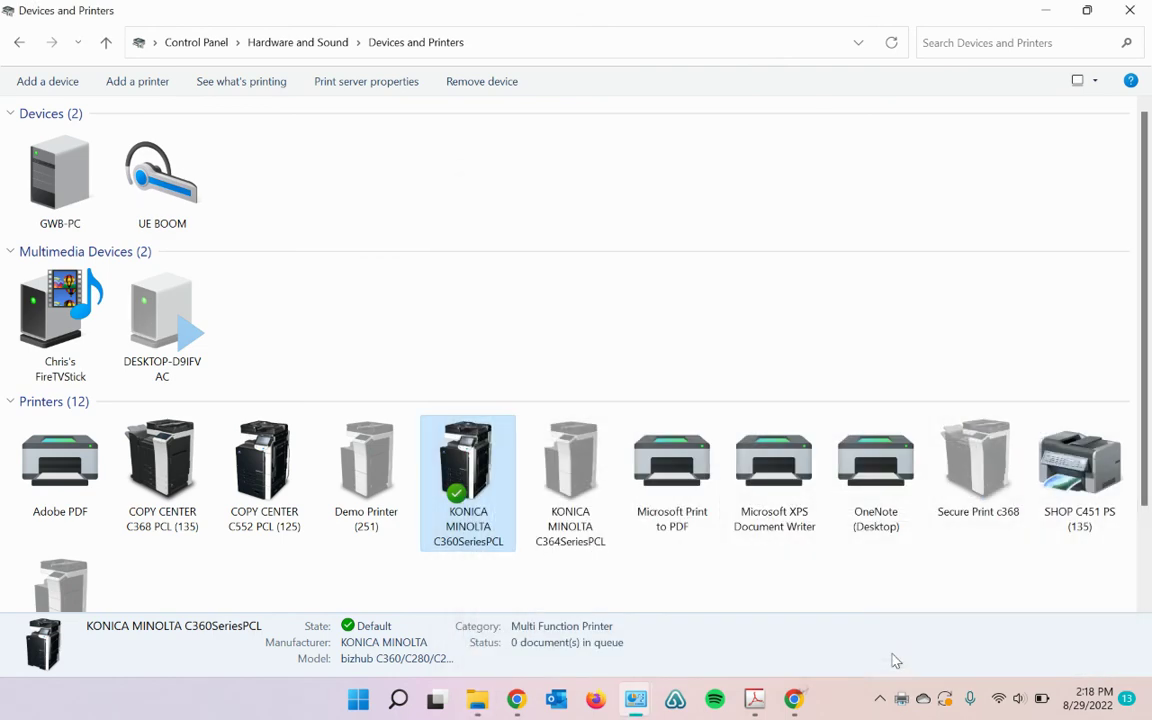
{"action": "left_click", "coordinate": [1052, 12]}
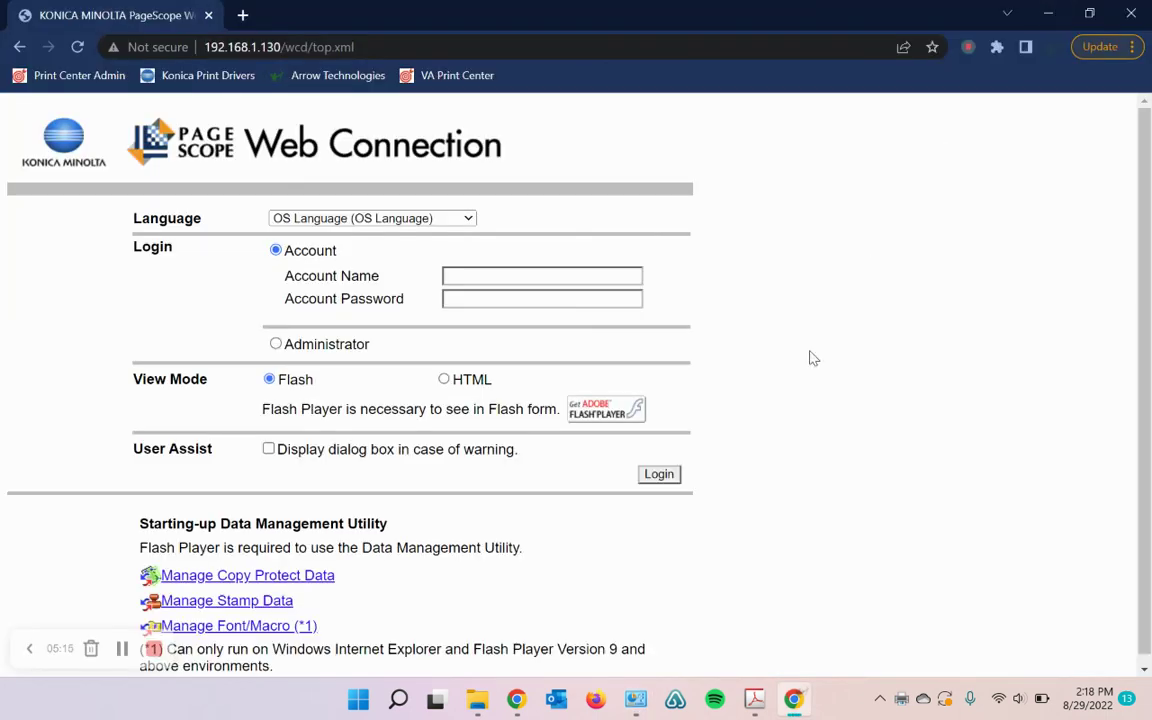